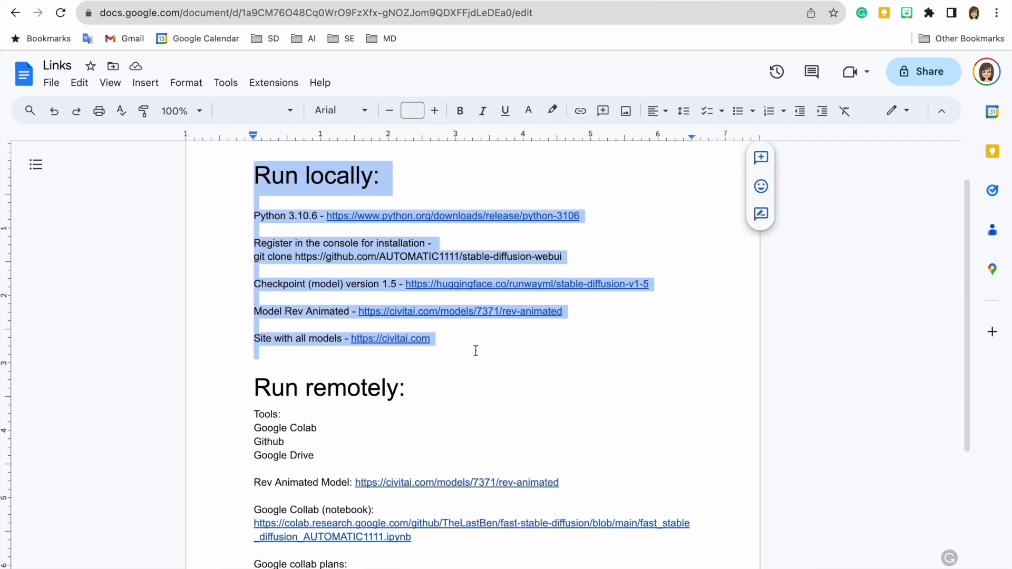
# Step: Review the Run locally and Run remotely sections of the Links document, highlighting the headings, links and listed tools
pyautogui.click(443, 362)
pyautogui.scroll(-1, 441, 363)
pyautogui.scroll(2, 441, 371)
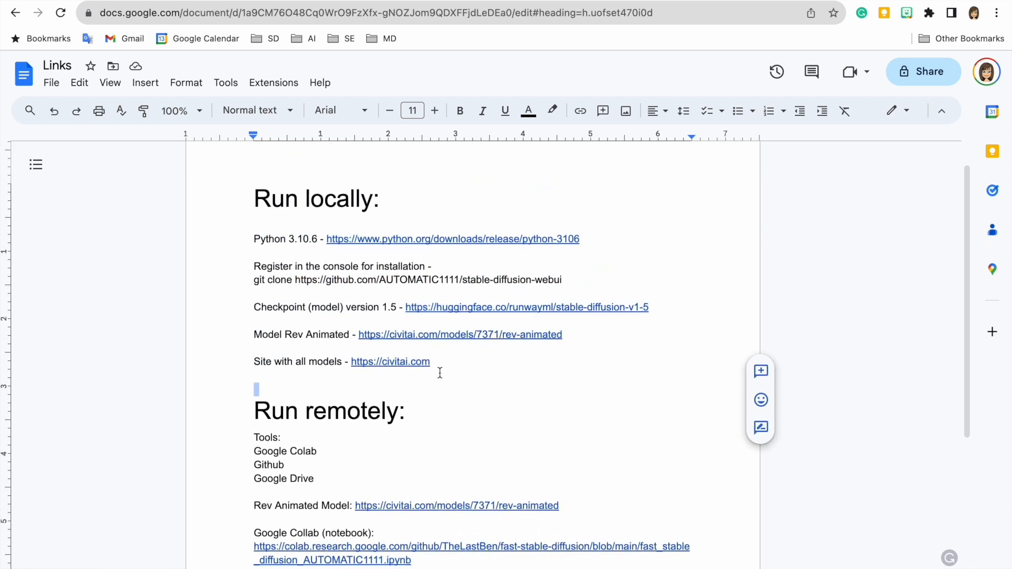
pyautogui.click(253, 201)
pyautogui.moveTo(242, 231); pyautogui.dragTo(452, 406)
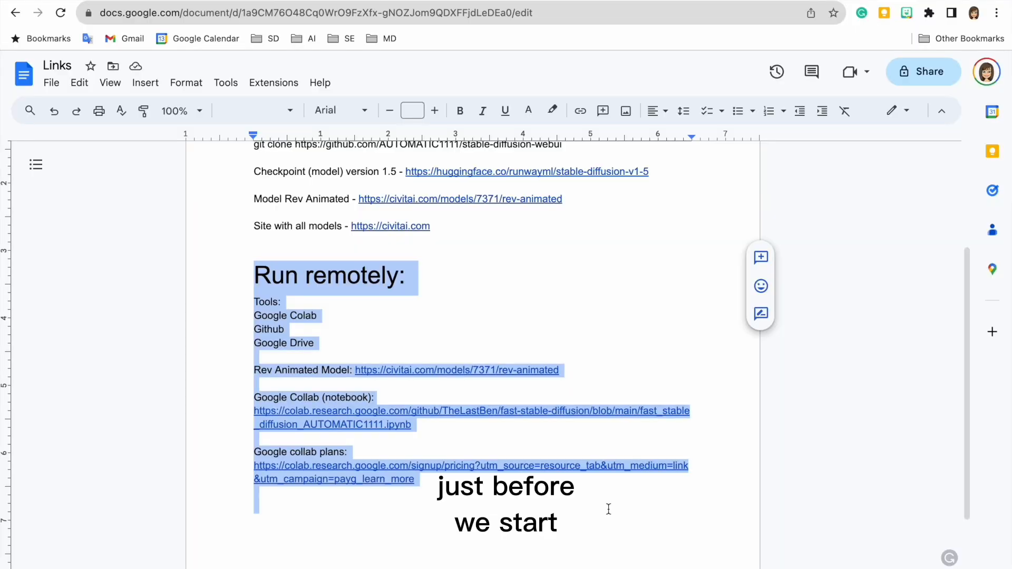
pyautogui.click(332, 346)
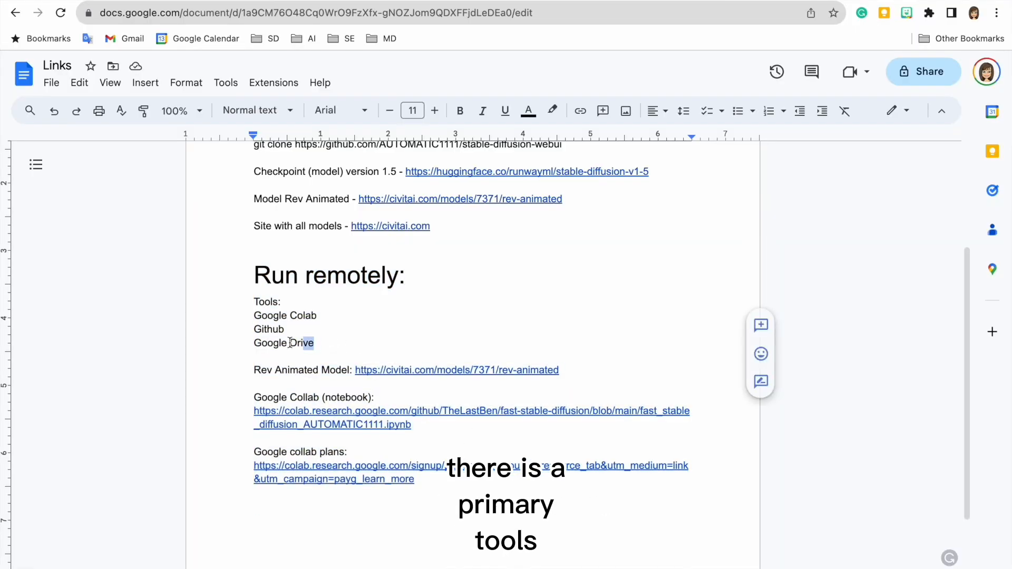
pyautogui.moveTo(315, 343); pyautogui.dragTo(242, 322)
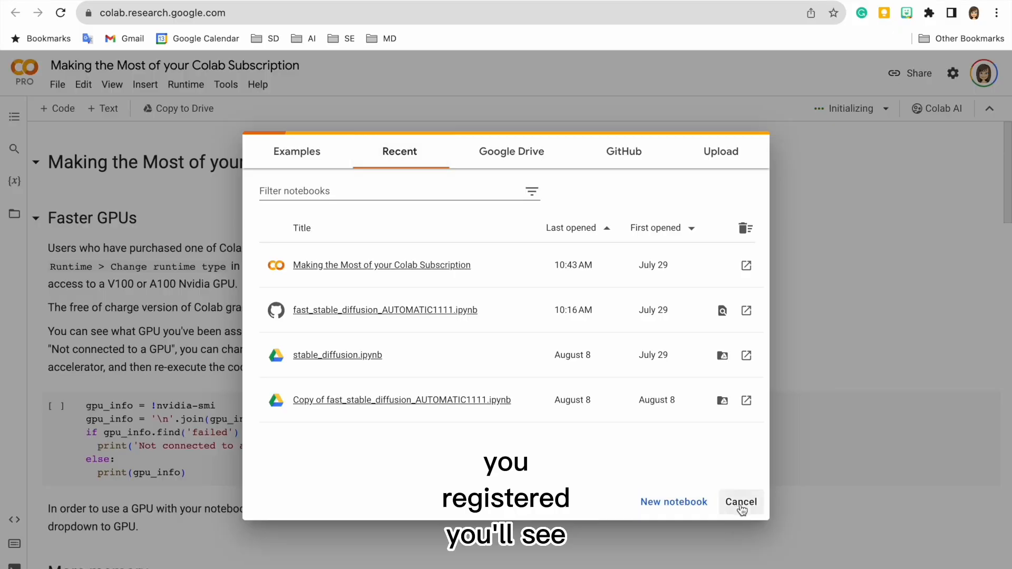
# Step: Switch to Google Colab, dismiss the notebook selection dialog and look at the available runtime connection options
pyautogui.click(741, 502)
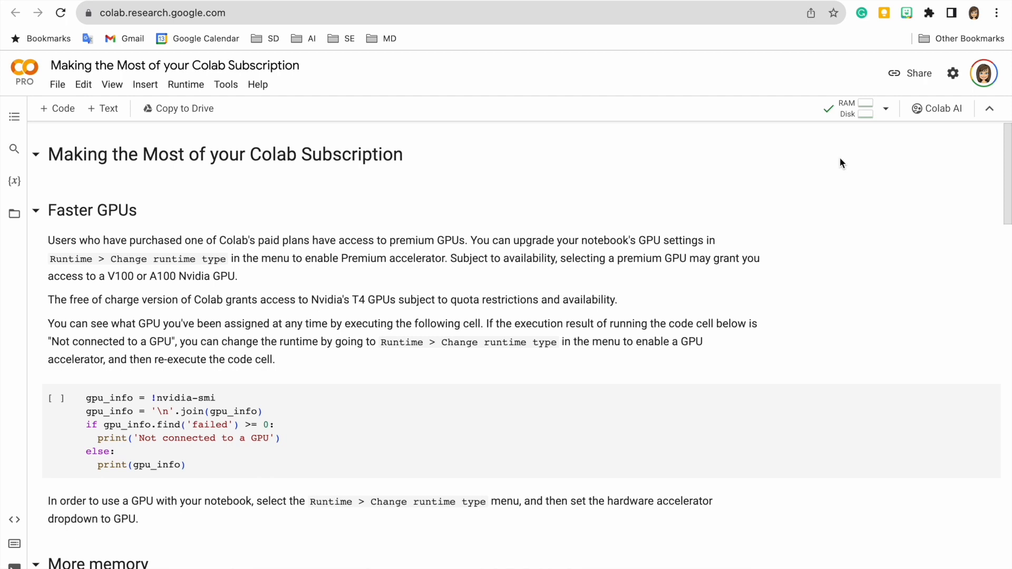
pyautogui.click(887, 113)
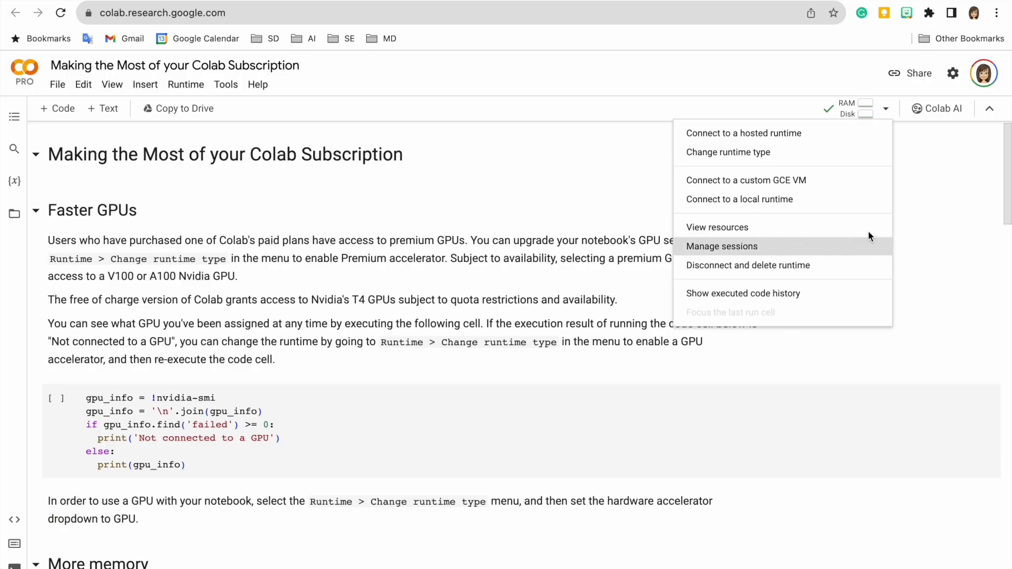
pyautogui.click(936, 182)
# Step: View the GitHub authorization sign-in page from Colab's GitHub settings, and close both without signing in
pyautogui.click(953, 74)
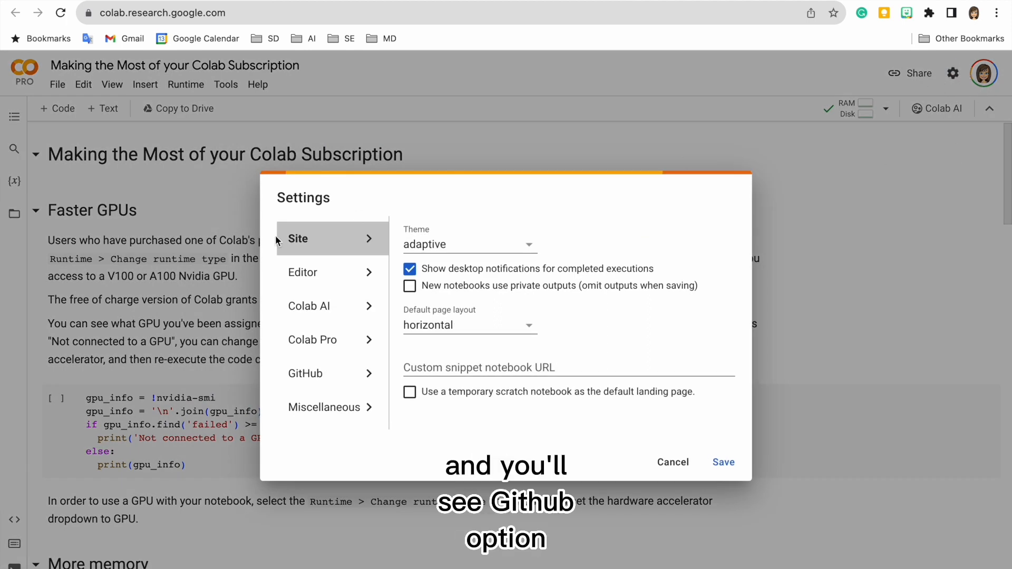
pyautogui.click(318, 389)
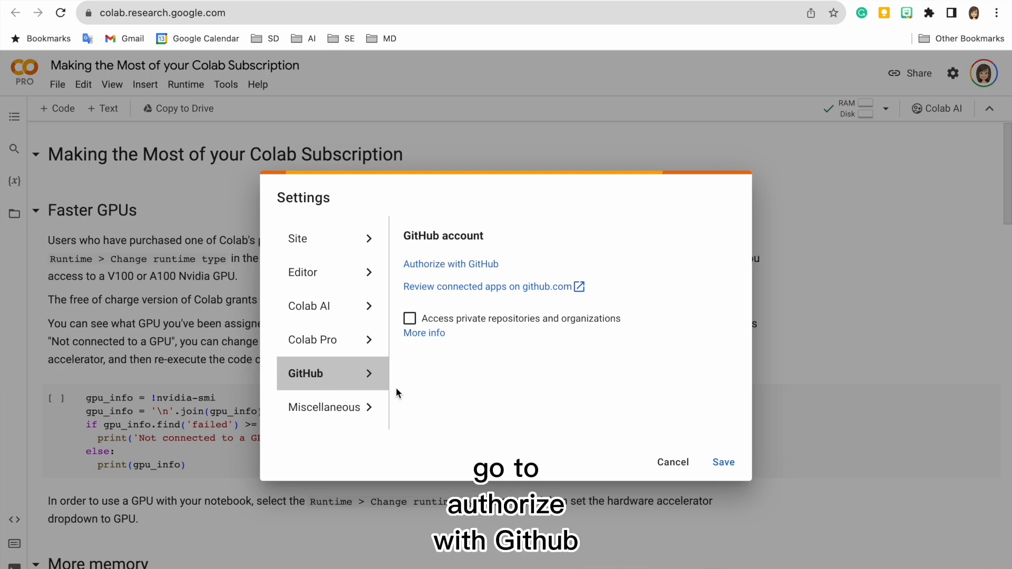
pyautogui.click(464, 264)
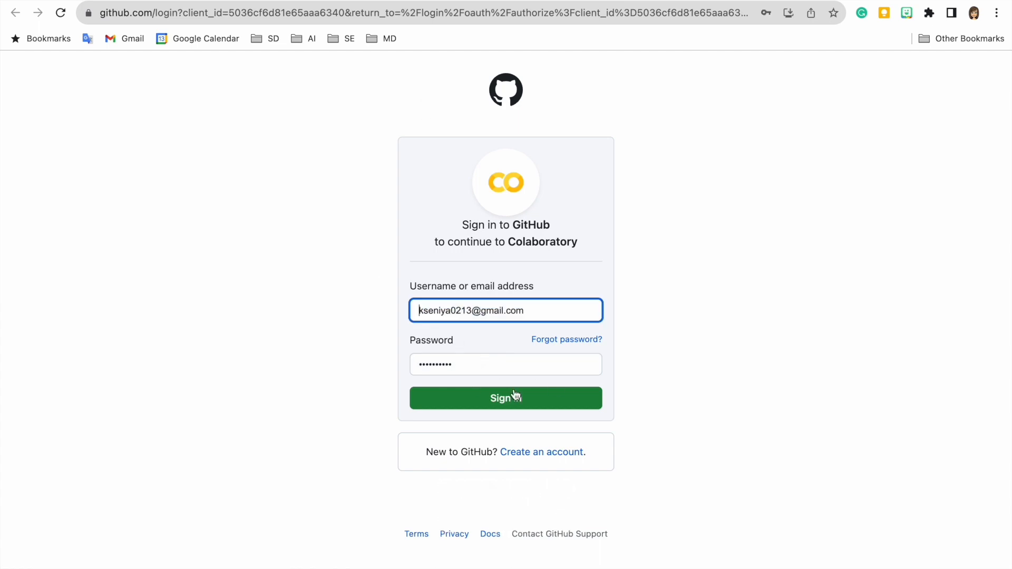
pyautogui.moveTo(456, 21)
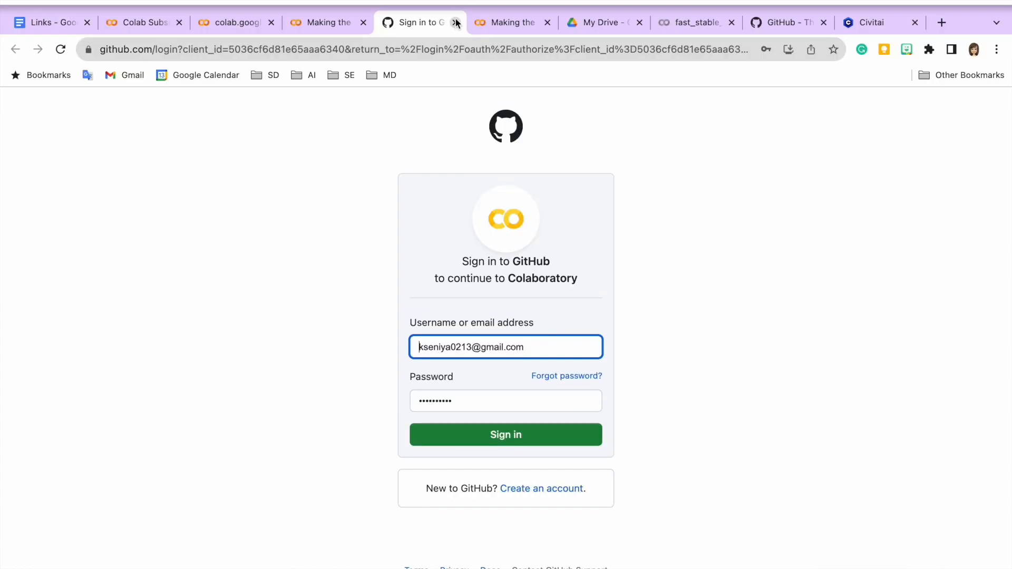
pyautogui.click(457, 21)
pyautogui.click(674, 523)
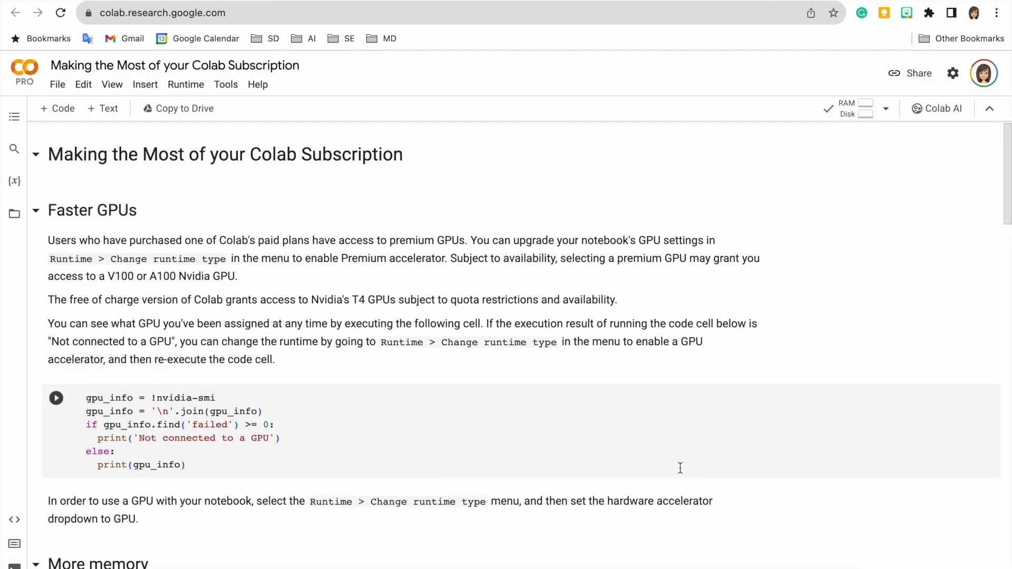
# Step: Return to the Links document and review the tools, model, notebook and plan links under Run remotely
pyautogui.hotkey('ctrl', 'Tab')
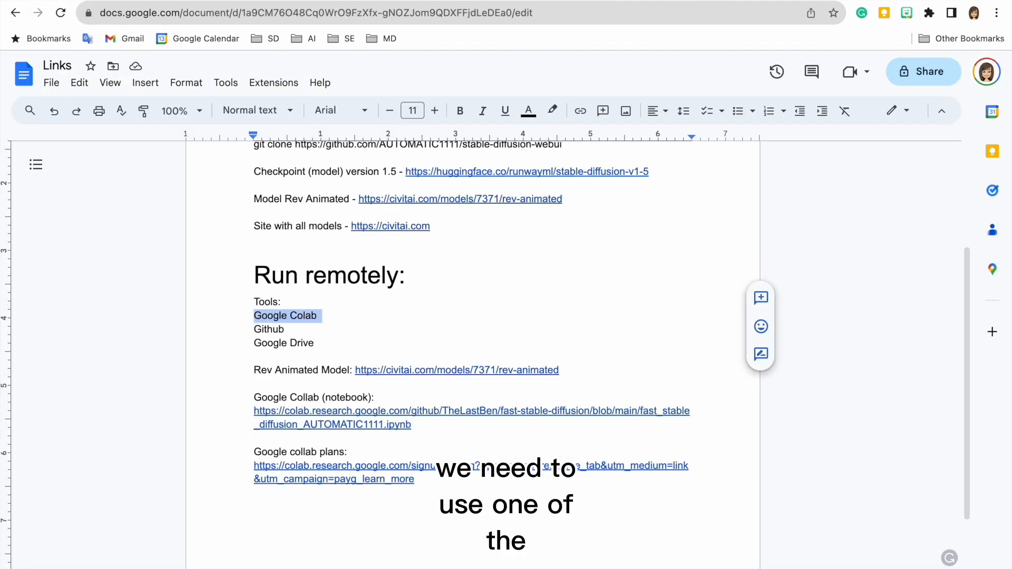
pyautogui.click(469, 371)
pyautogui.click(523, 331)
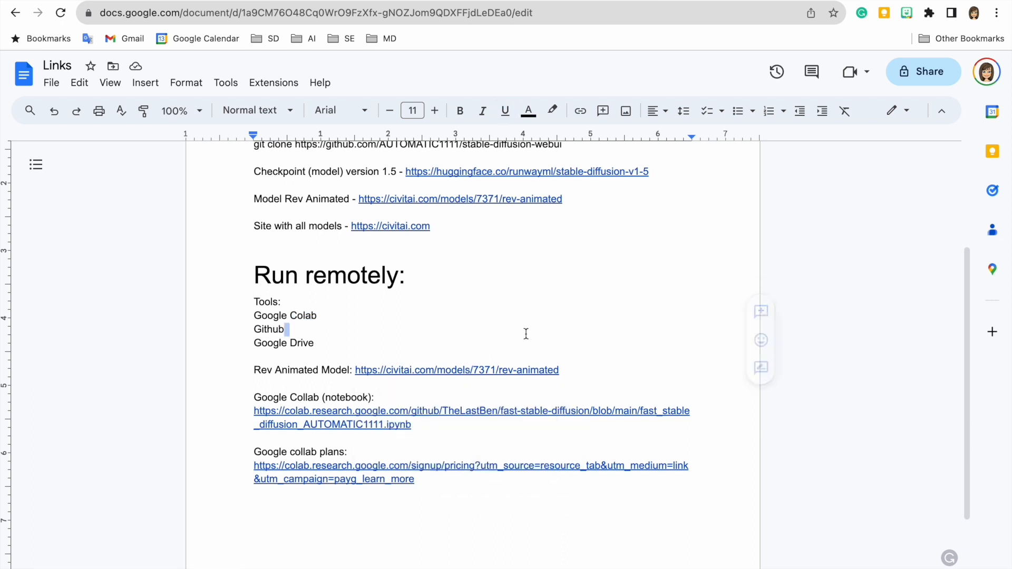
pyautogui.scroll(-1, 525, 334)
pyautogui.scroll(1, 526, 333)
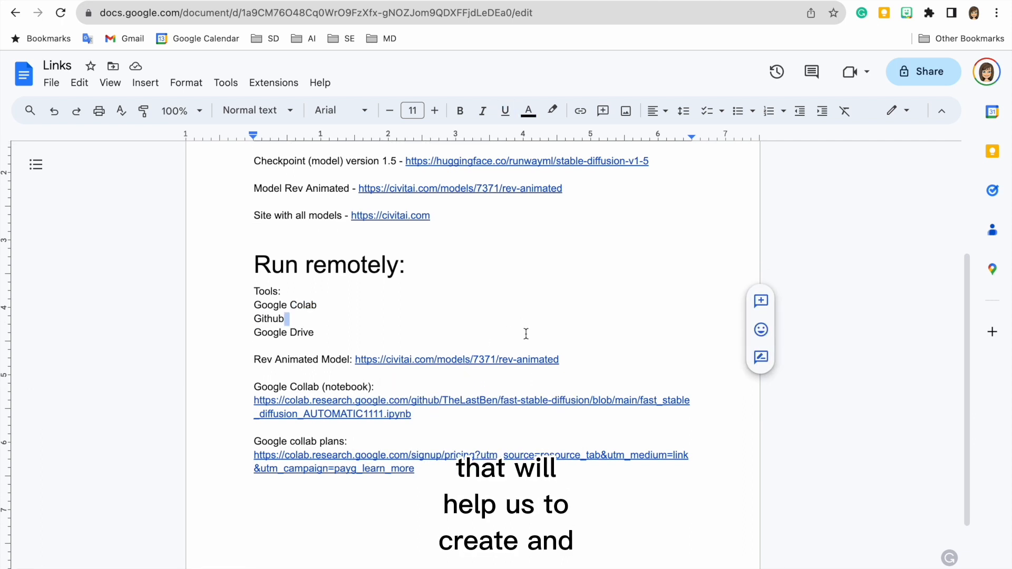
pyautogui.scroll(-2, 525, 333)
pyautogui.scroll(-1, 526, 333)
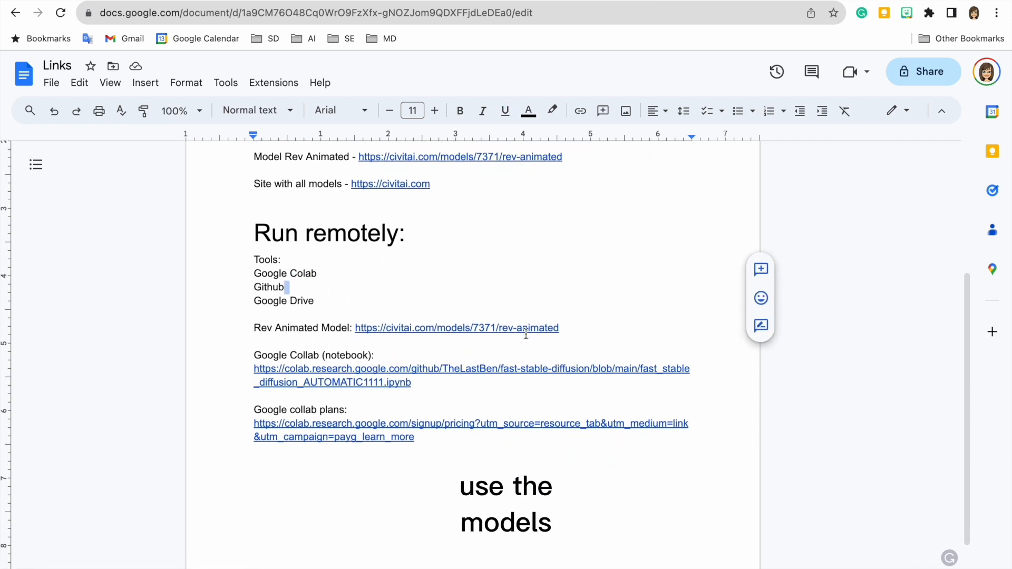
pyautogui.scroll(-3, 528, 392)
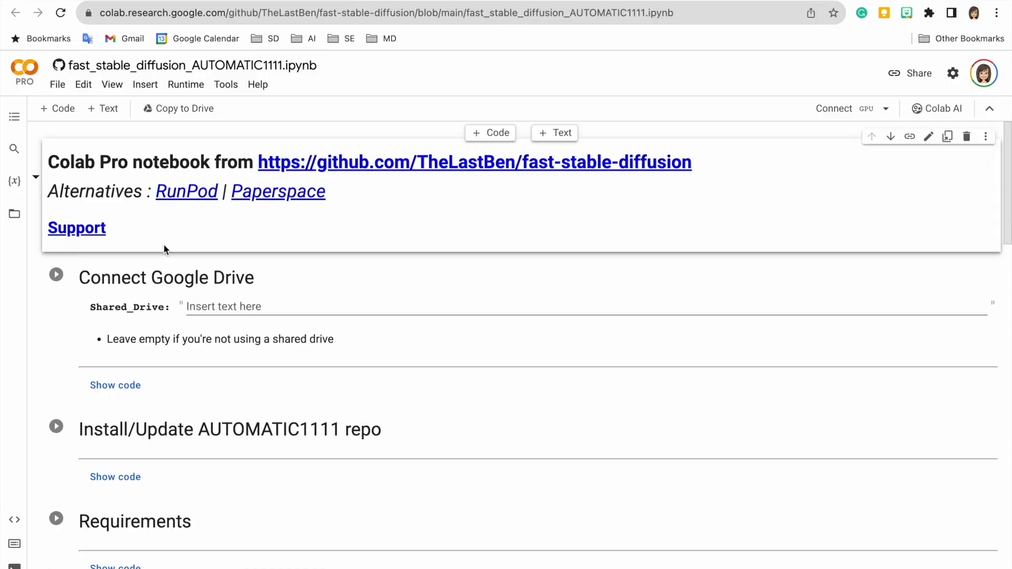
# Step: Look over the opening cells of the fast_stable_diffusion_AUTOMATIC1111 notebook in Colab, from Connect Google Drive to Requirements
pyautogui.scroll(-1, 235, 359)
pyautogui.scroll(1, 235, 363)
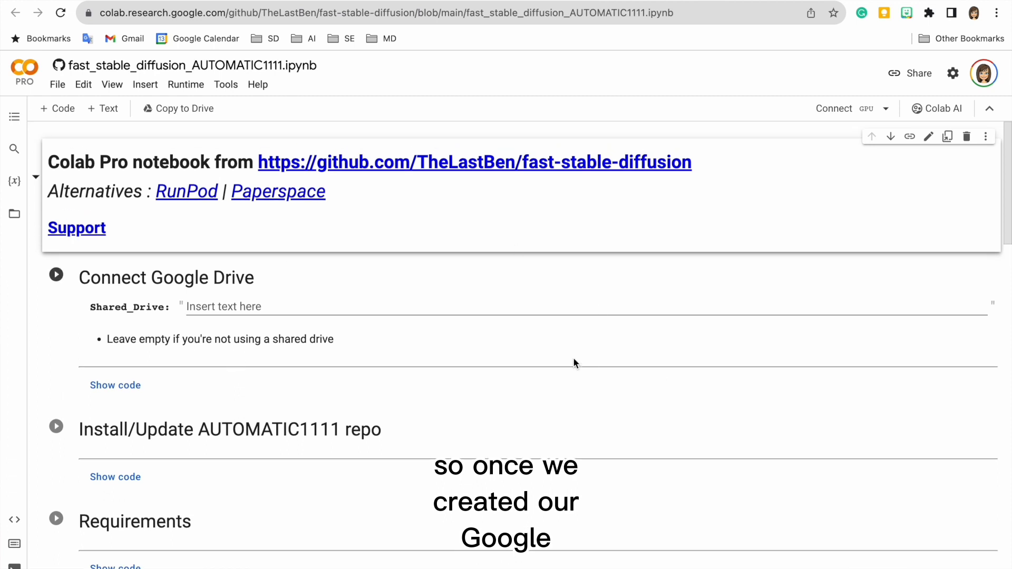
pyautogui.scroll(-1, 493, 314)
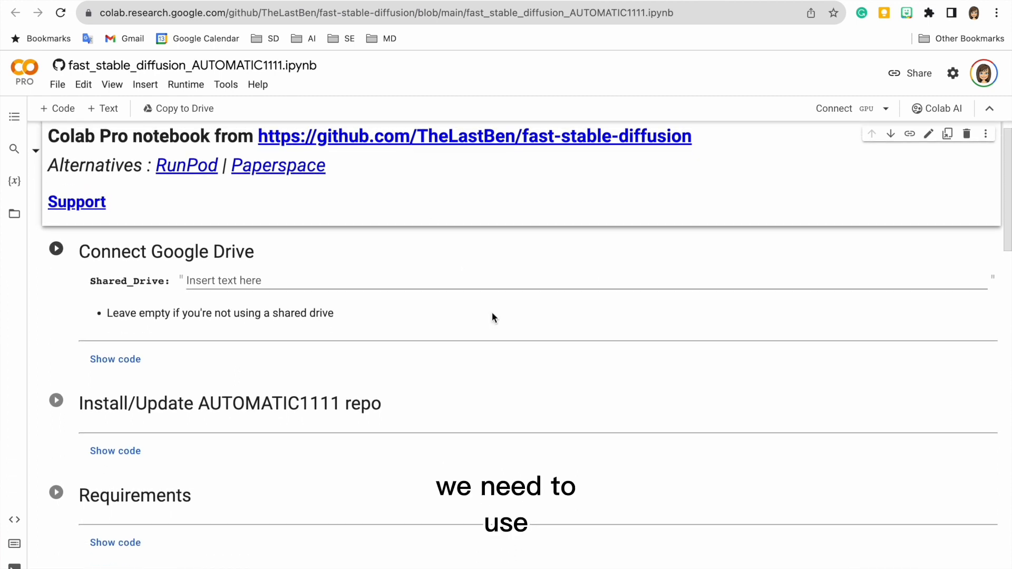
pyautogui.scroll(1, 492, 317)
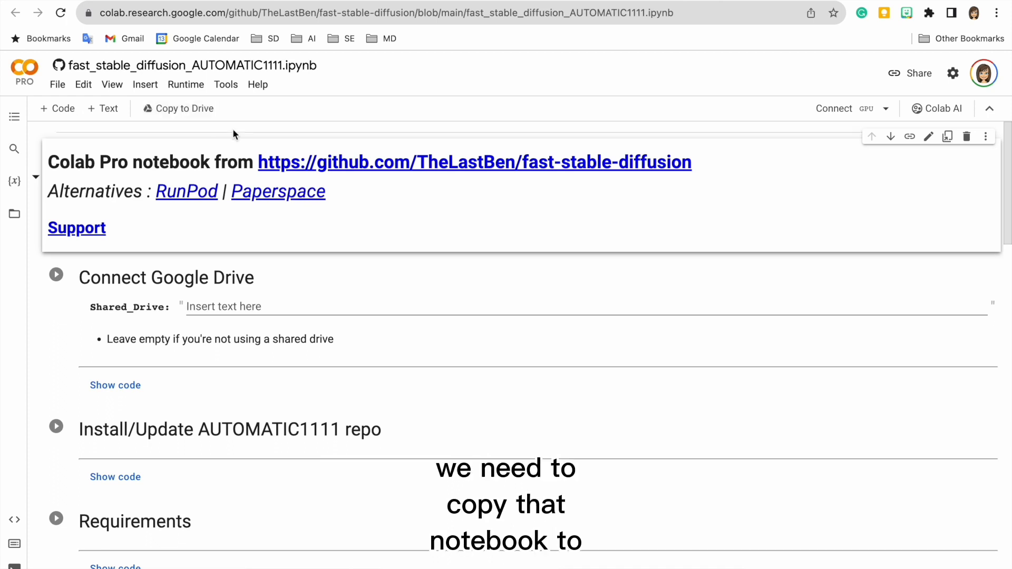
# Step: Switch to Google Drive and search it for "sd"
pyautogui.hotkey('ctrl', 'Tab')
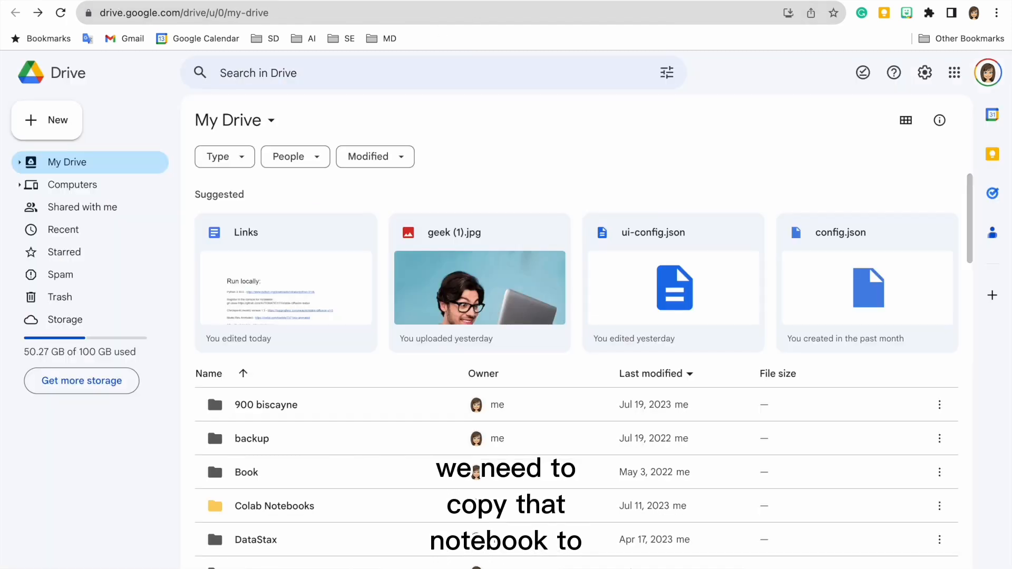
pyautogui.scroll(-1, 463, 237)
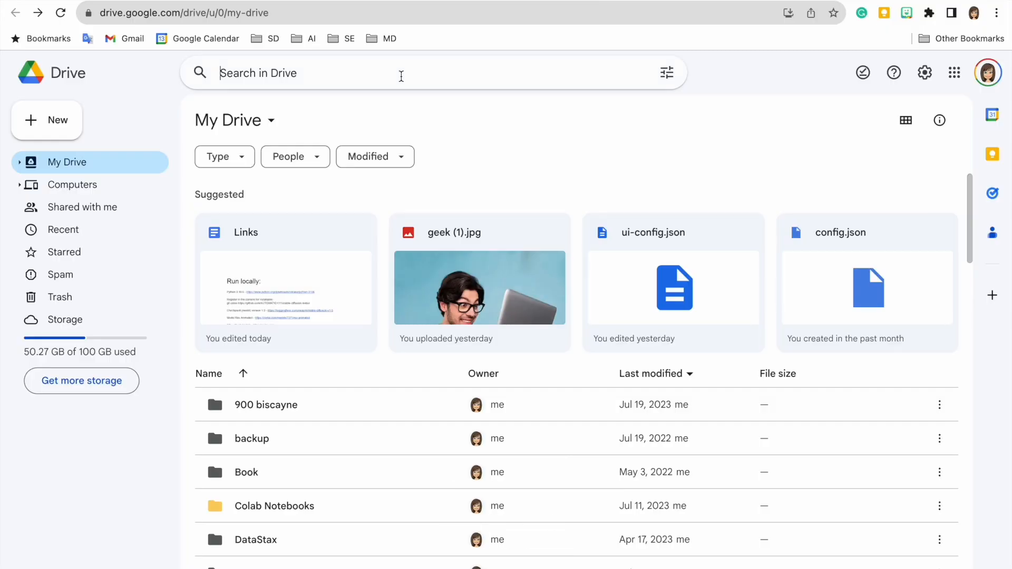
pyautogui.click(402, 75)
pyautogui.write('sd')
pyautogui.press('Return')
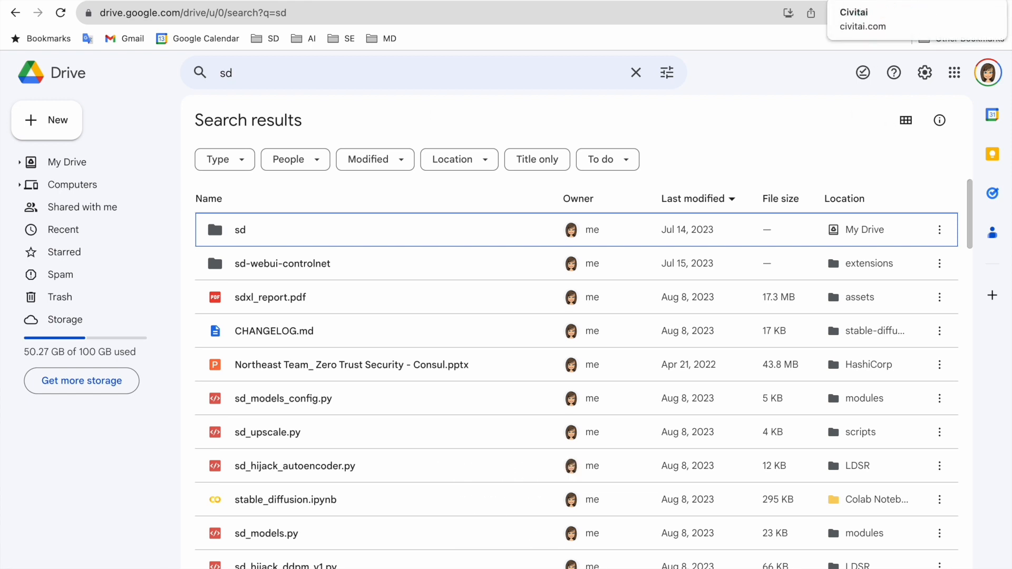
# Step: Visit the Civitai home page and check the Links document for the Civitai and Rev Animated model links
pyautogui.hotkey('ctrl', 'Tab')
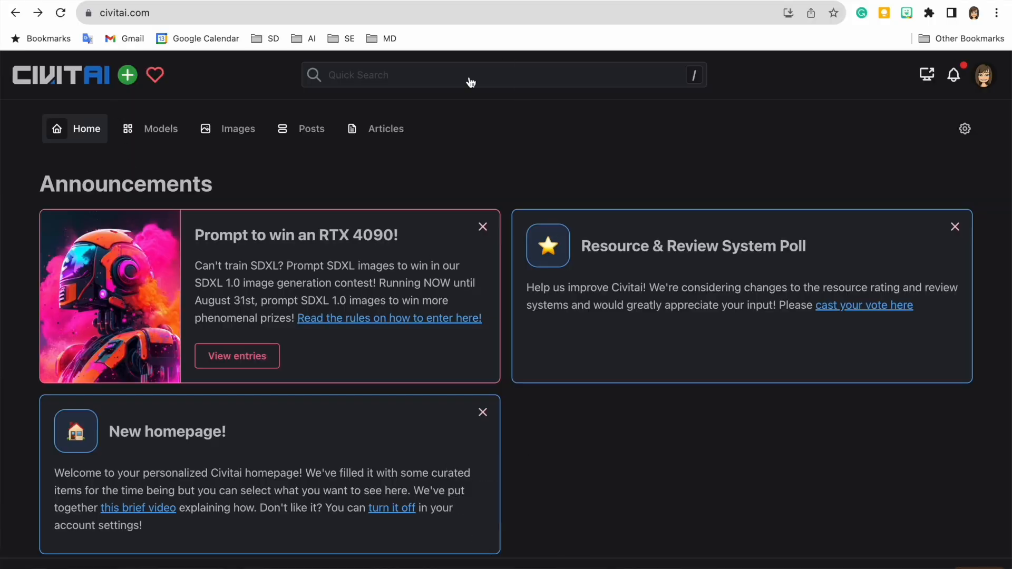
pyautogui.click(44, 1)
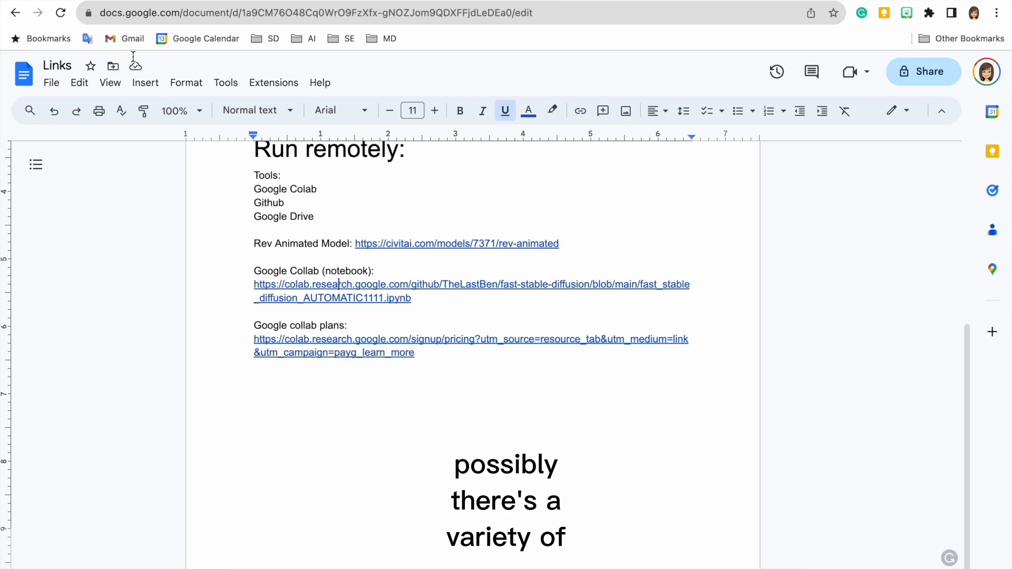
pyautogui.scroll(5, 394, 438)
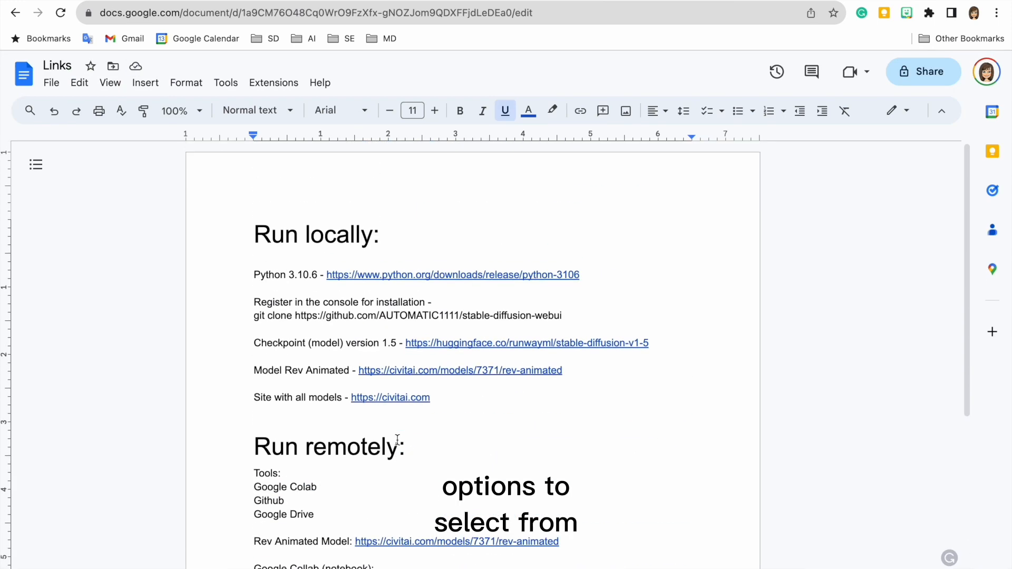
pyautogui.scroll(-1, 397, 440)
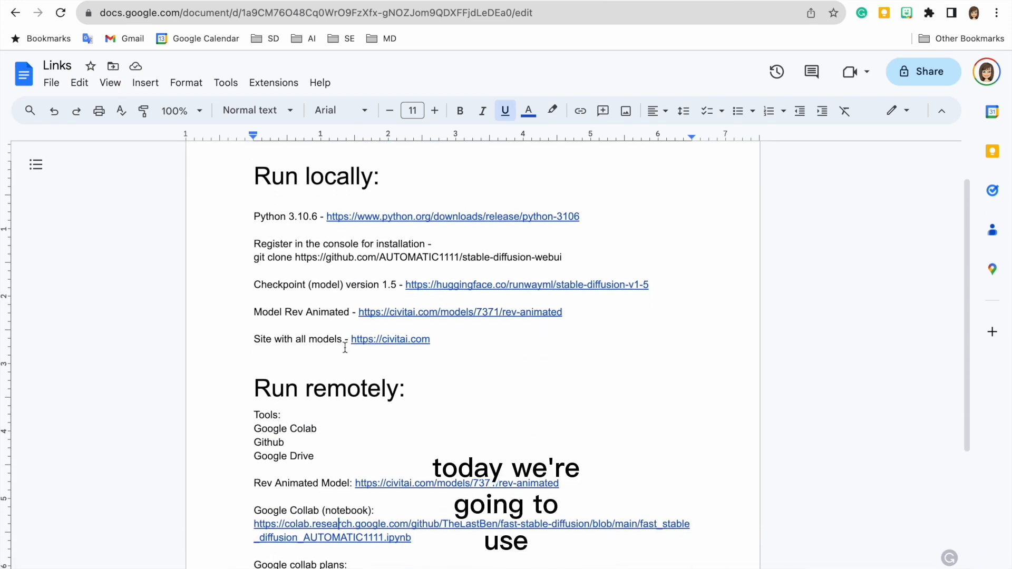
# Step: Browse the highest-rated checkpoints in Civitai's model gallery
pyautogui.click(856, 1)
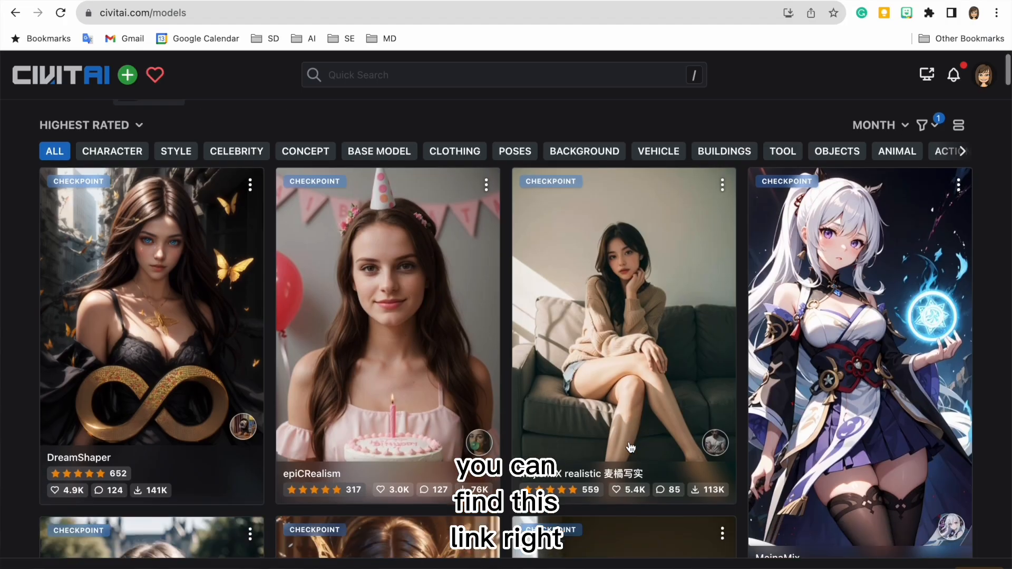
pyautogui.scroll(-7, 631, 447)
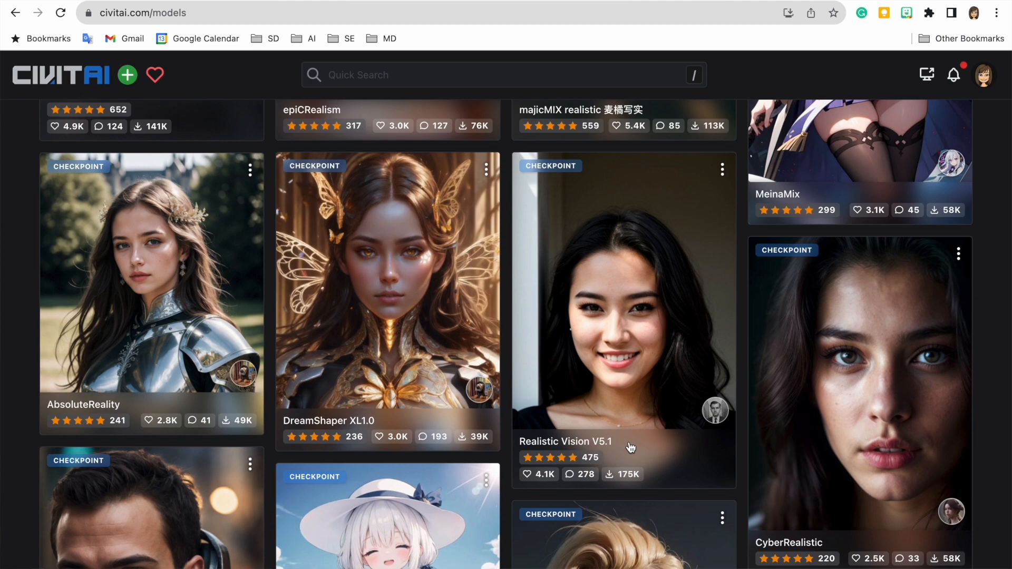
pyautogui.scroll(-8, 631, 447)
pyautogui.scroll(1, 630, 447)
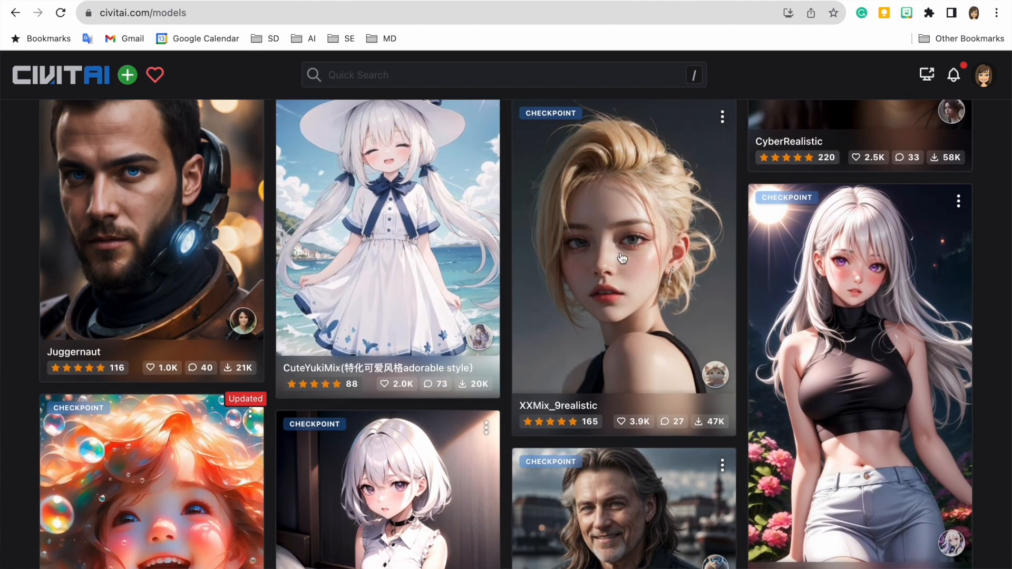
pyautogui.scroll(-10, 616, 474)
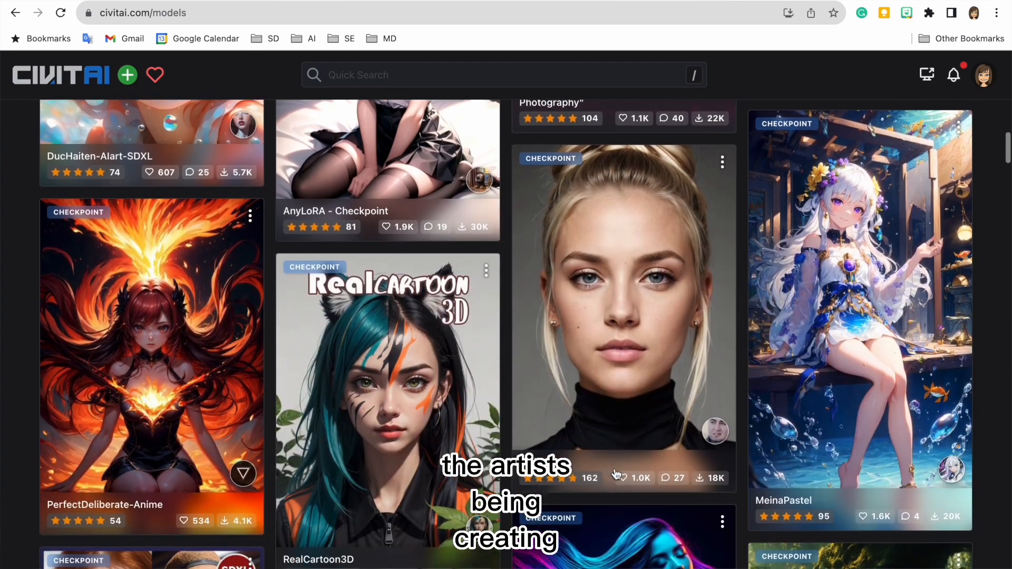
pyautogui.scroll(-5, 616, 474)
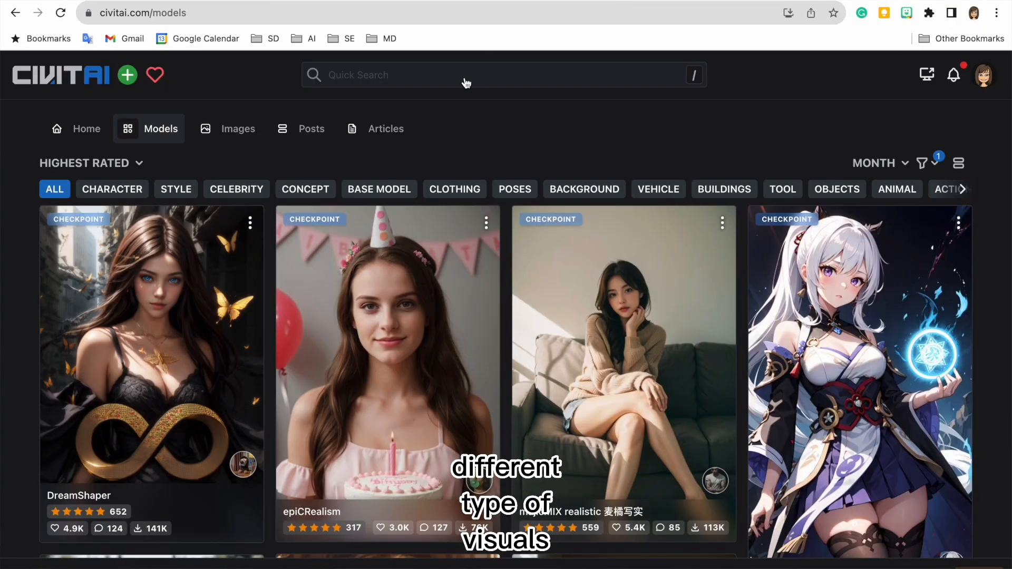
# Step: Find the Rev Animated model on Civitai and look over its v1.2.2 page, including sample images, details and description
pyautogui.click(466, 82)
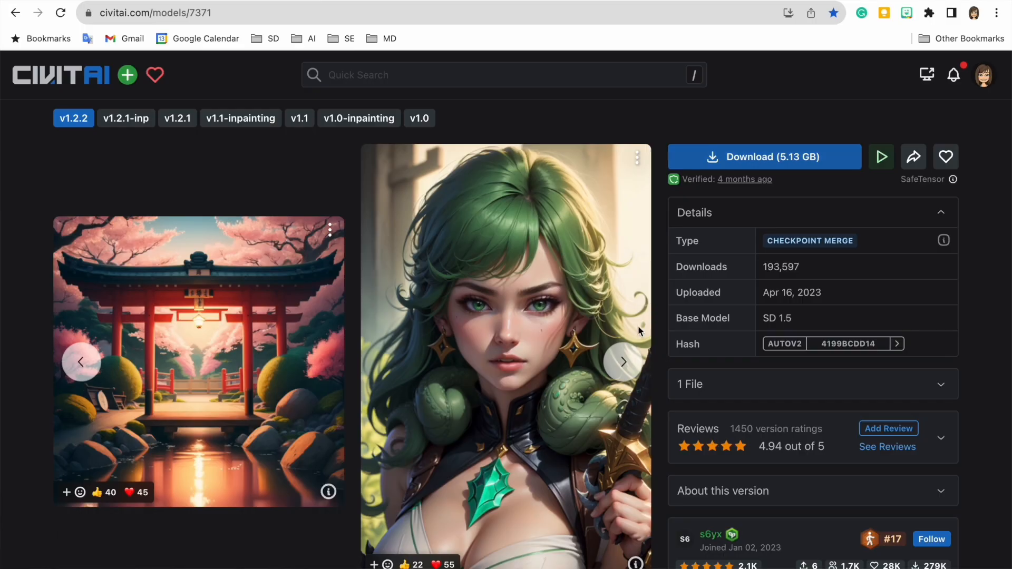
pyautogui.scroll(-1, 528, 529)
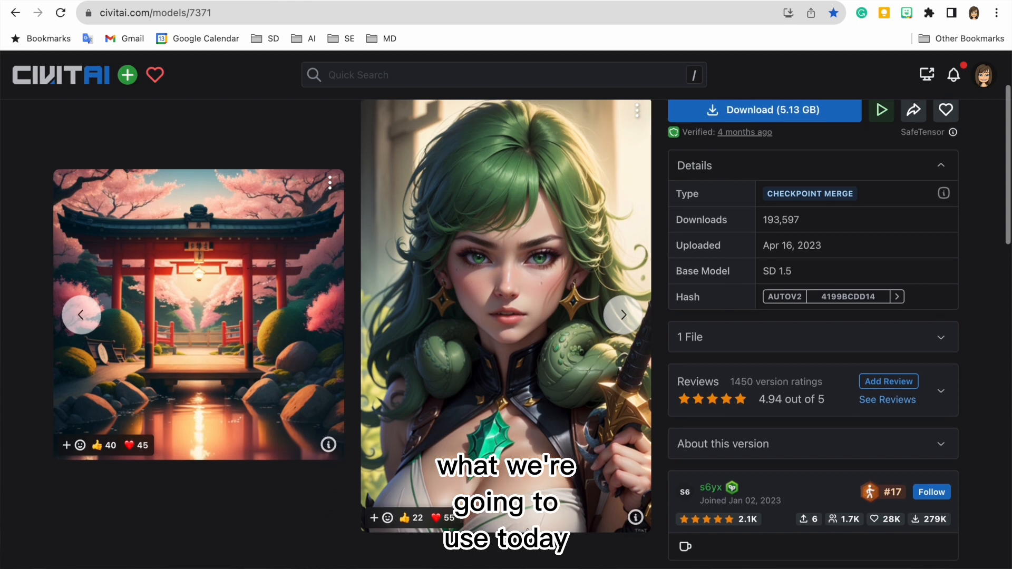
pyautogui.scroll(-1, 528, 530)
pyautogui.scroll(1, 530, 532)
pyautogui.scroll(-2, 530, 533)
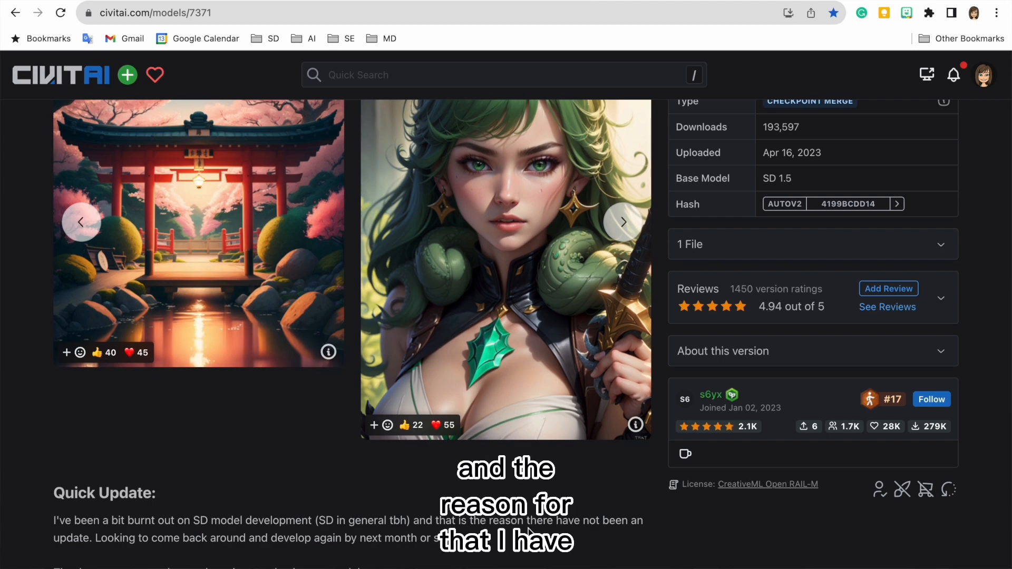
pyautogui.scroll(-9, 527, 529)
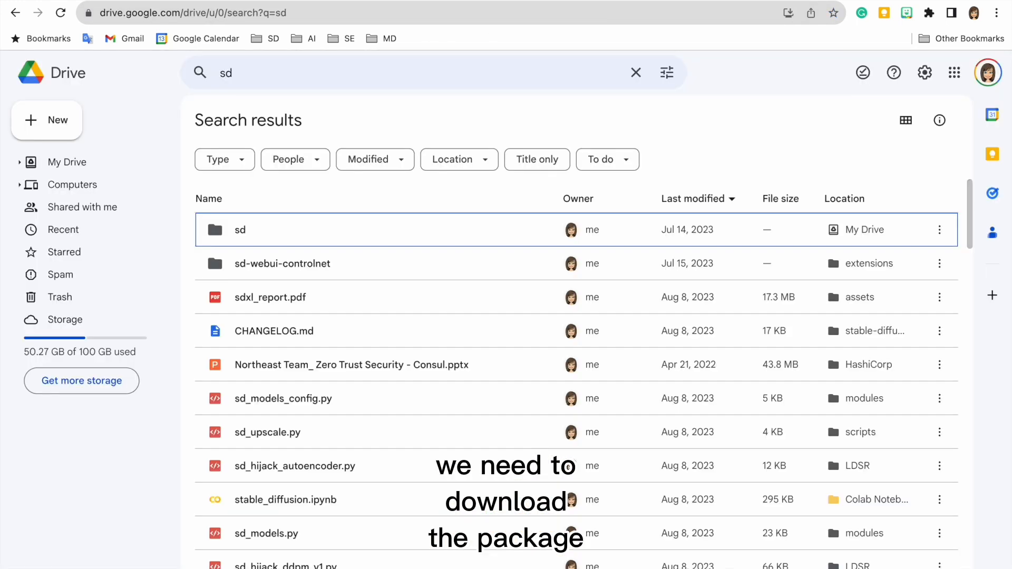
# Step: Look through the Drive search results for "sd" and view the contents of the sd folder in My Drive
pyautogui.scroll(-1, 490, 554)
pyautogui.scroll(1, 490, 554)
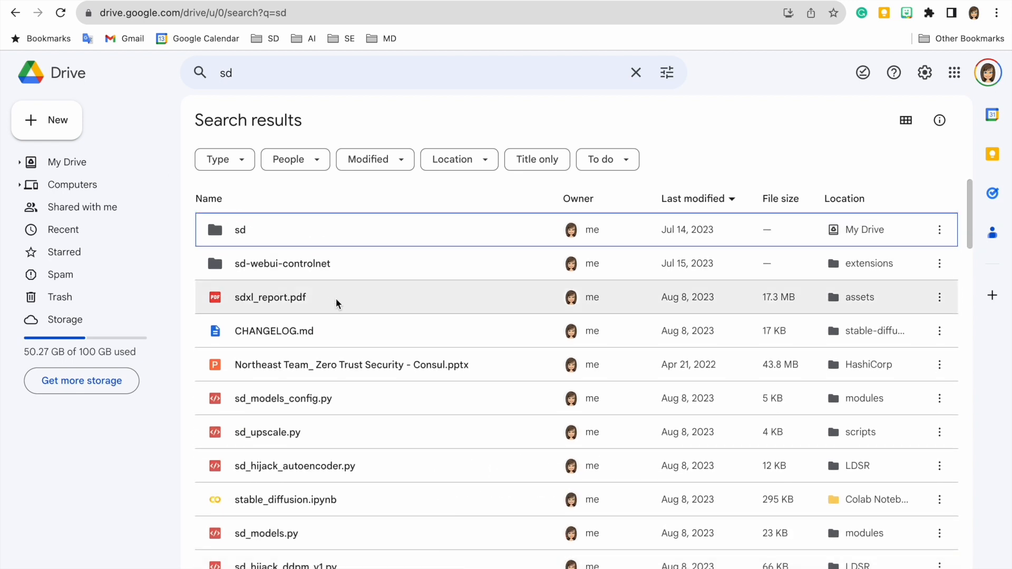
pyautogui.scroll(-2, 334, 390)
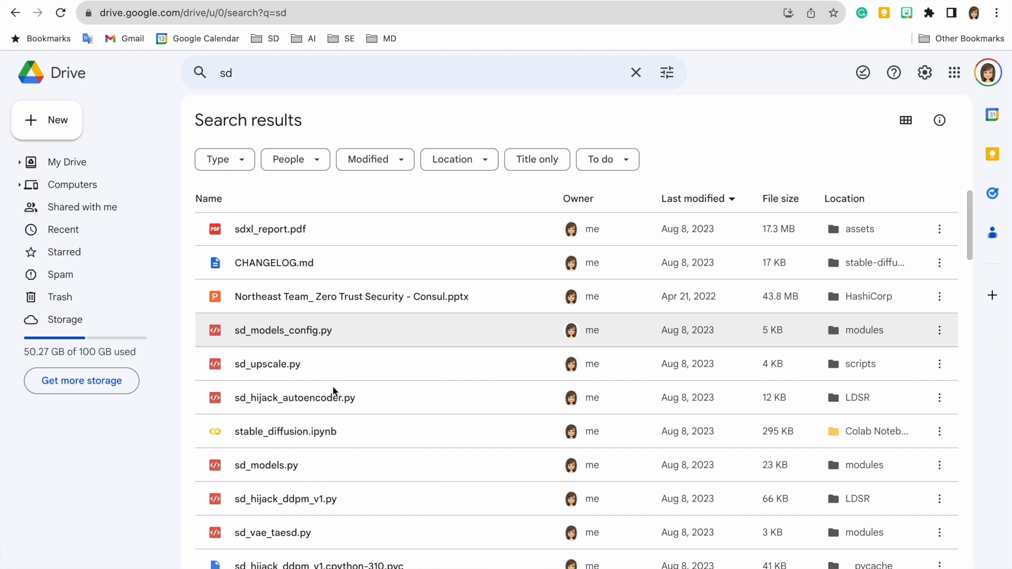
pyautogui.scroll(-1, 359, 504)
pyautogui.scroll(-5, 359, 503)
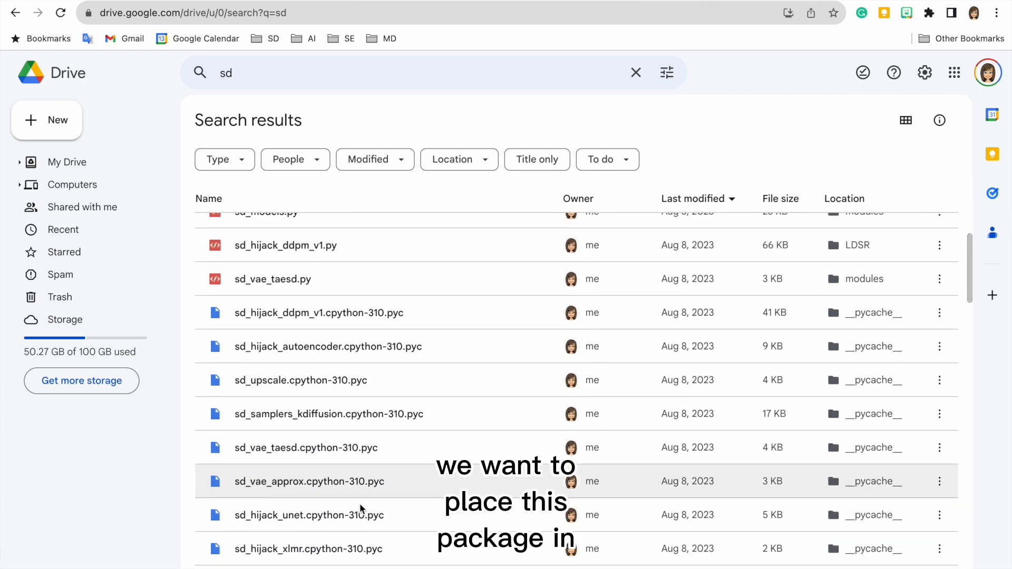
pyautogui.scroll(-4, 360, 506)
pyautogui.press('Home')
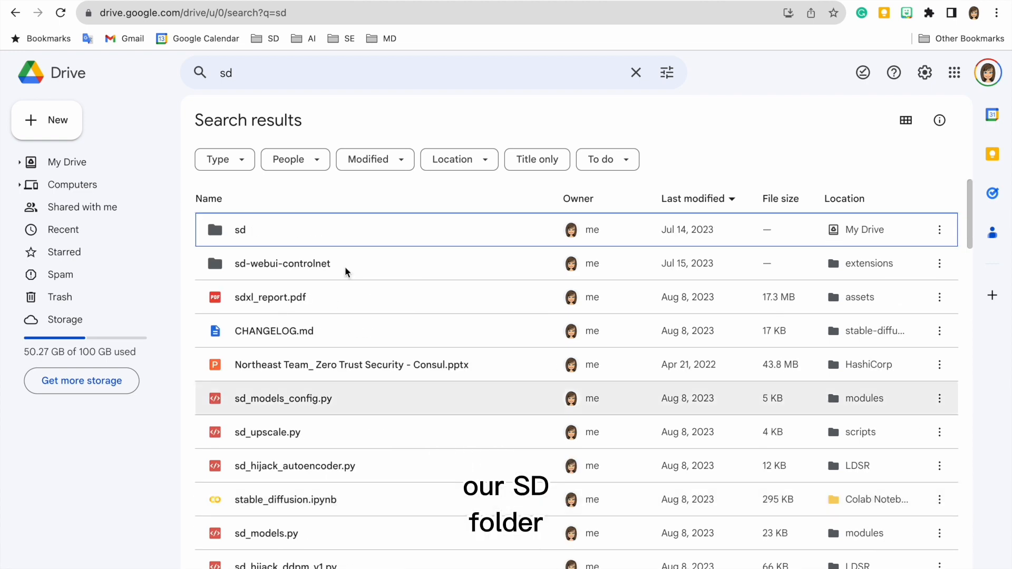
pyautogui.scroll(-1, 346, 519)
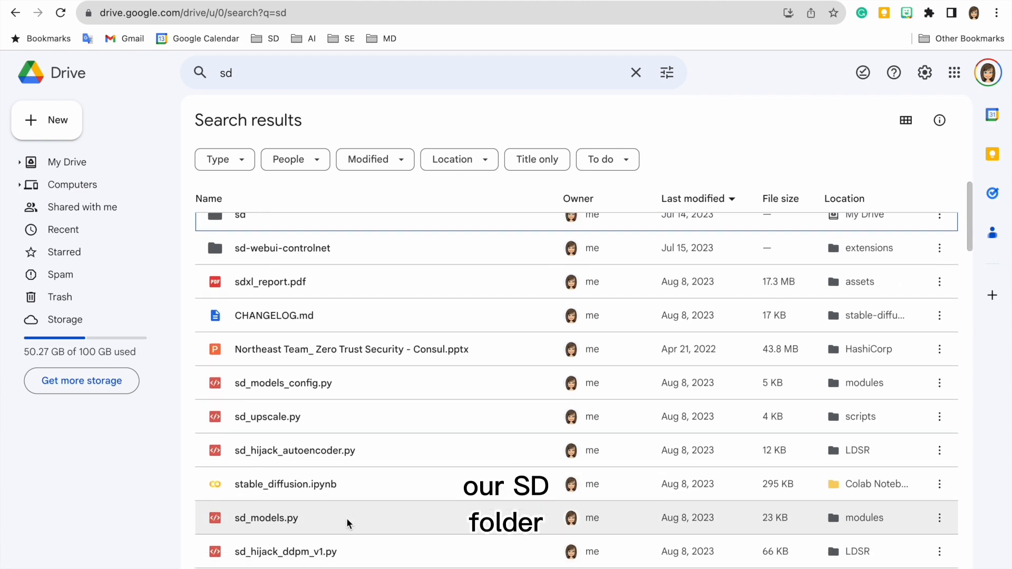
pyautogui.doubleClick(270, 223)
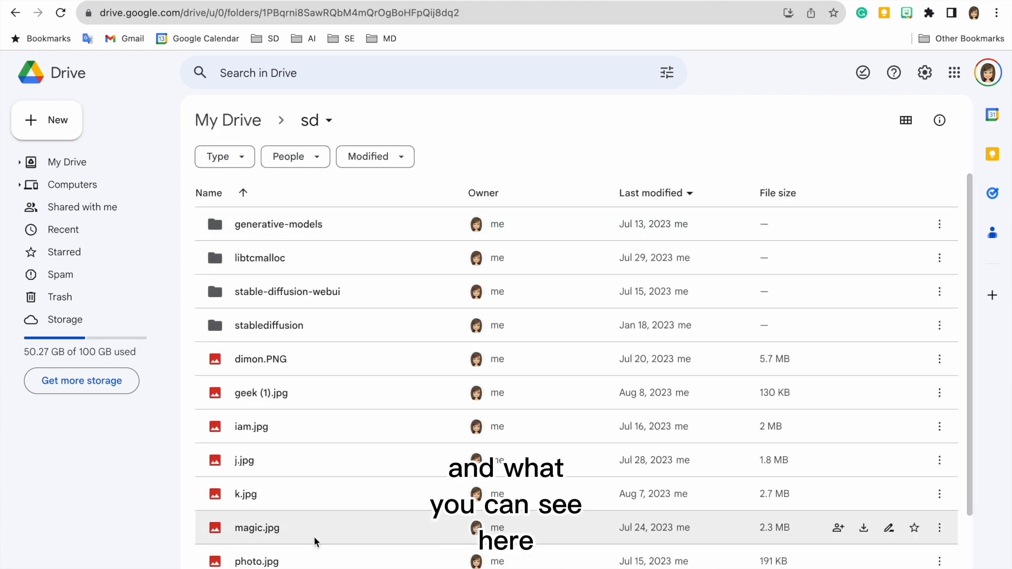
pyautogui.scroll(-2, 314, 541)
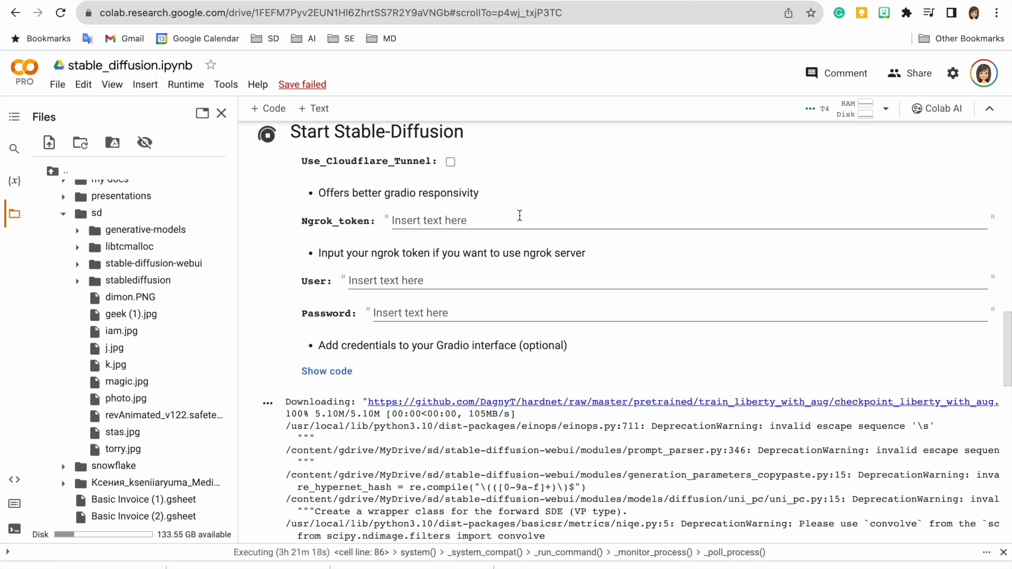
# Step: Review the Start Stable-Diffusion output in the Colab notebook, visit its public Gradio link and look over the Deforum prompts
pyautogui.scroll(-10, 382, 323)
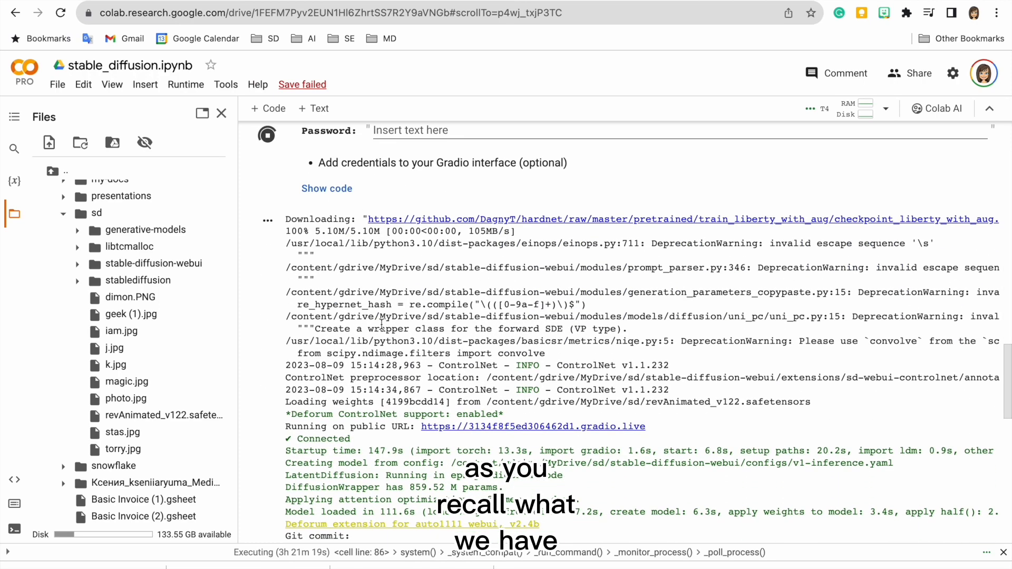
pyautogui.scroll(10, 381, 324)
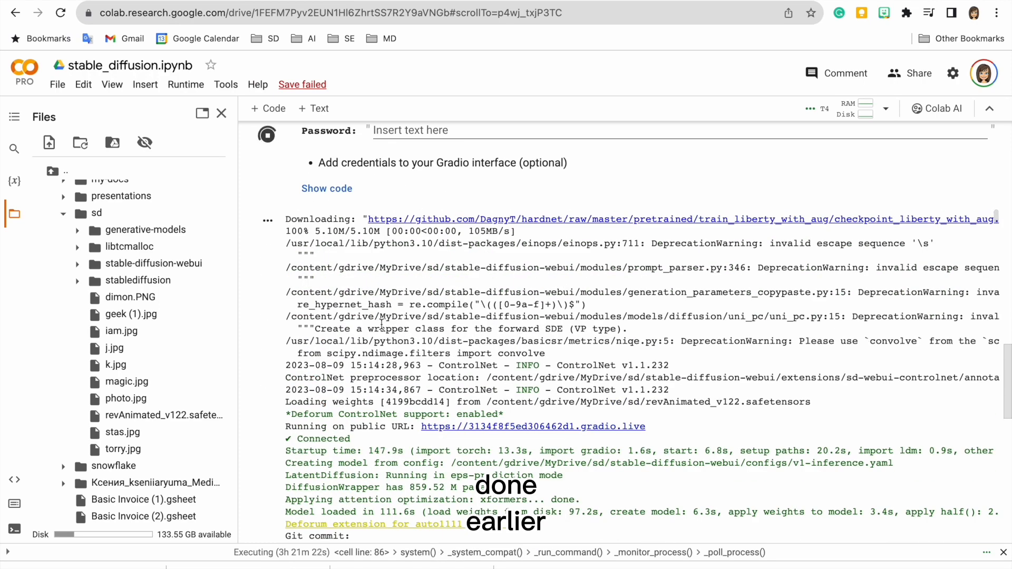
pyautogui.moveTo(411, 430); pyautogui.dragTo(646, 428)
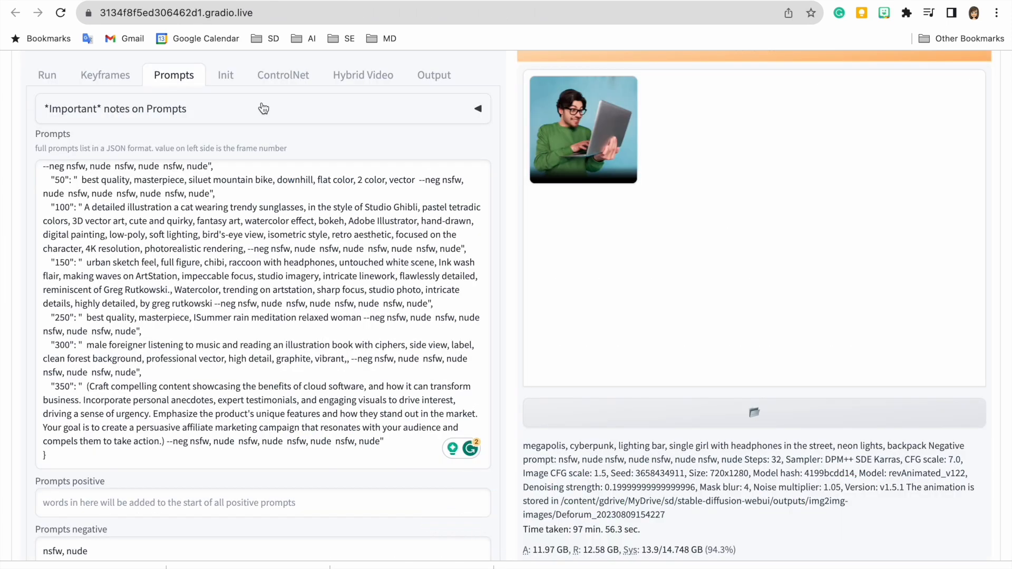
pyautogui.scroll(1, 256, 289)
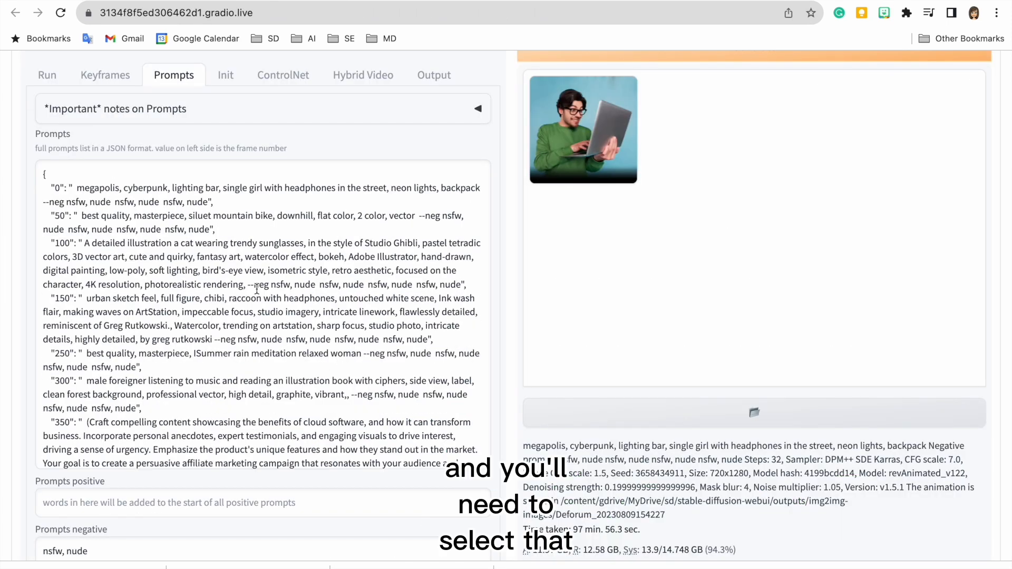
pyautogui.scroll(4, 297, 87)
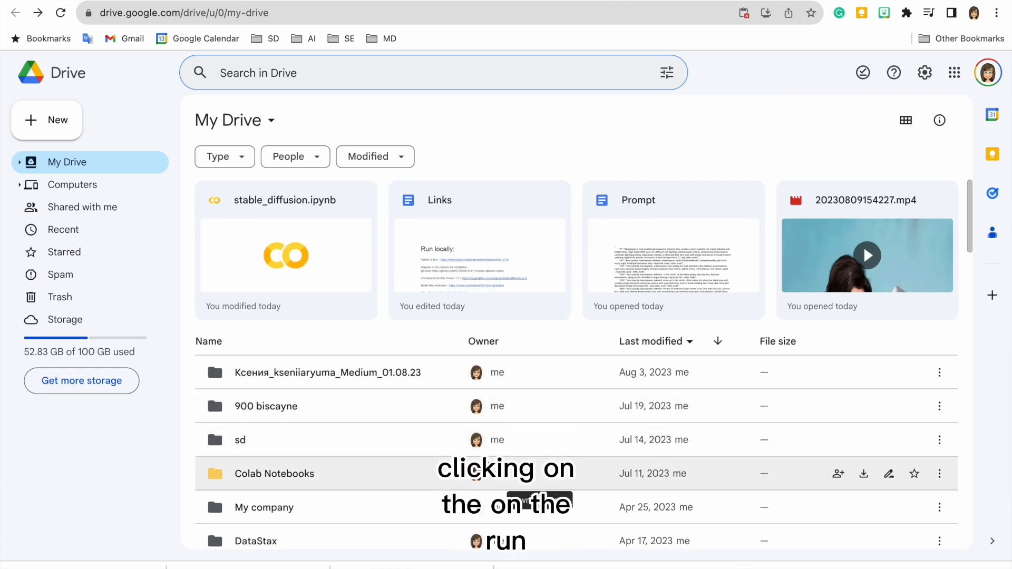
# Step: Open stable_diffusion.ipynb from Drive's Colab Notebooks folder and run its Connect Google Drive cell
pyautogui.scroll(-1, 508, 472)
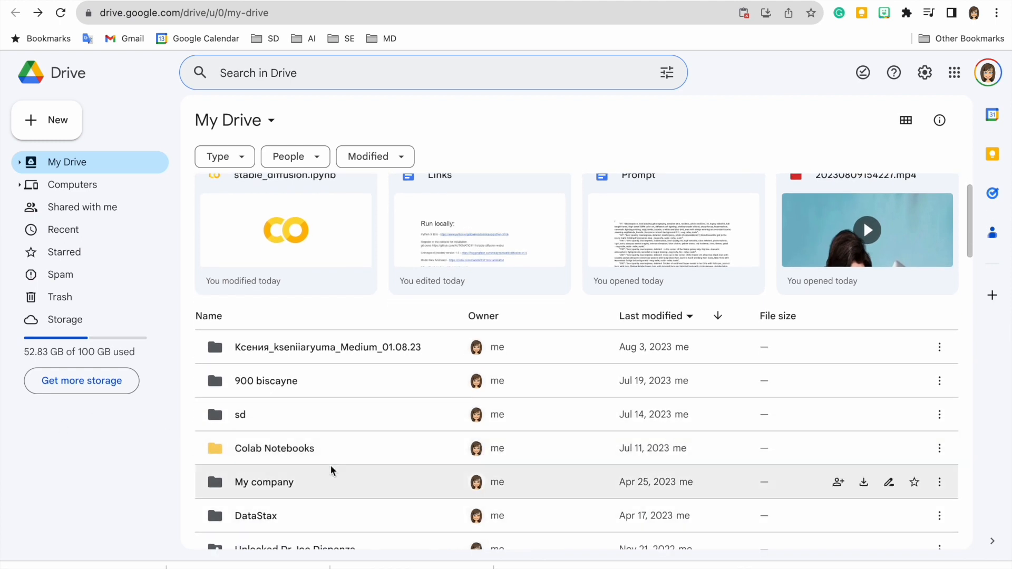
pyautogui.doubleClick(305, 449)
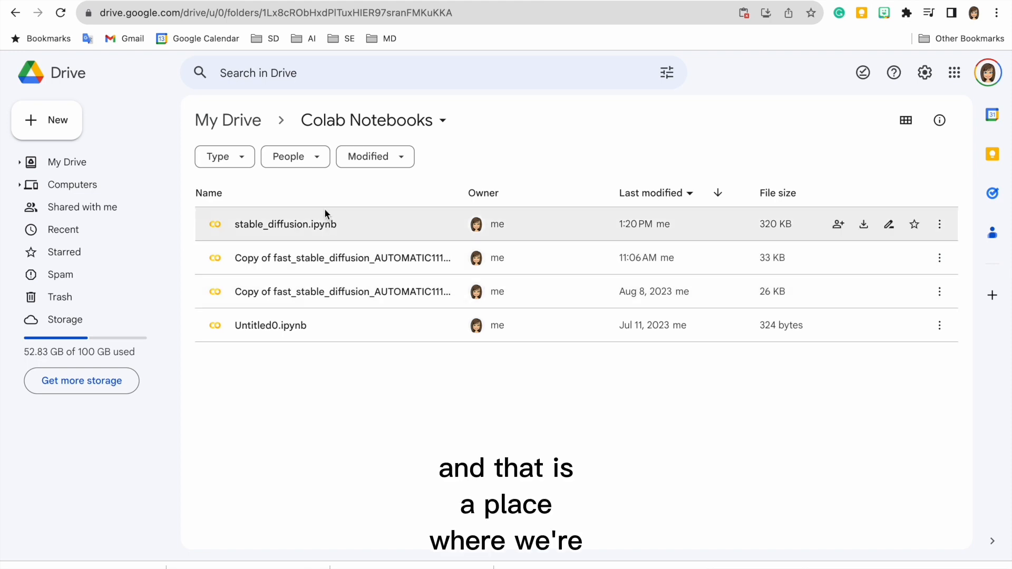
pyautogui.doubleClick(320, 237)
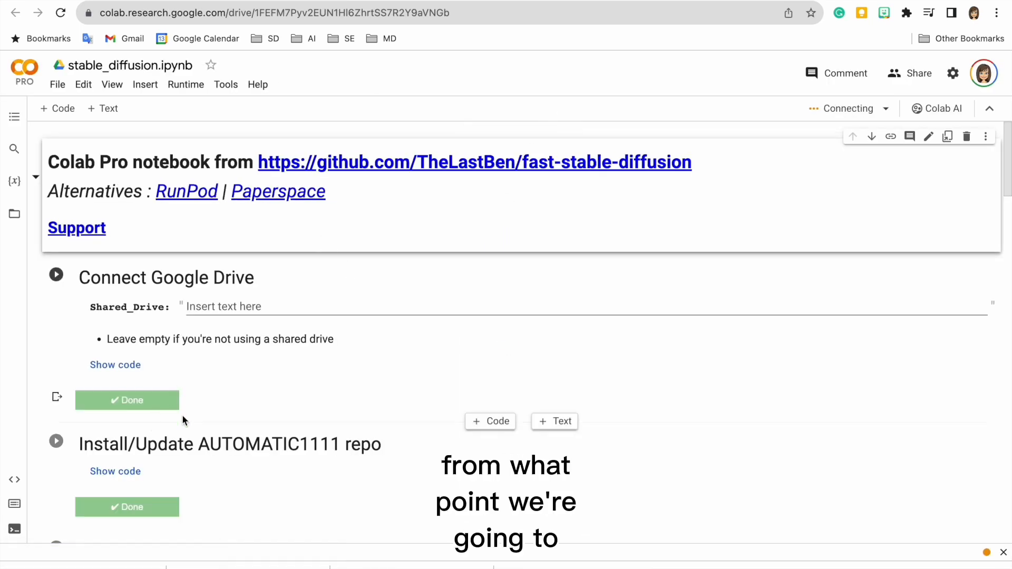
pyautogui.scroll(-4, 181, 416)
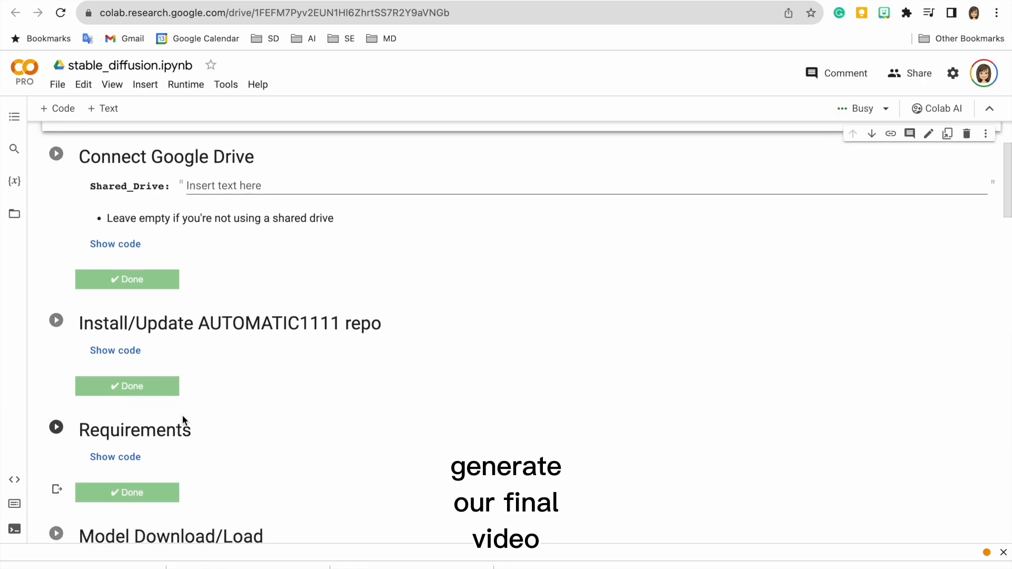
pyautogui.click(56, 155)
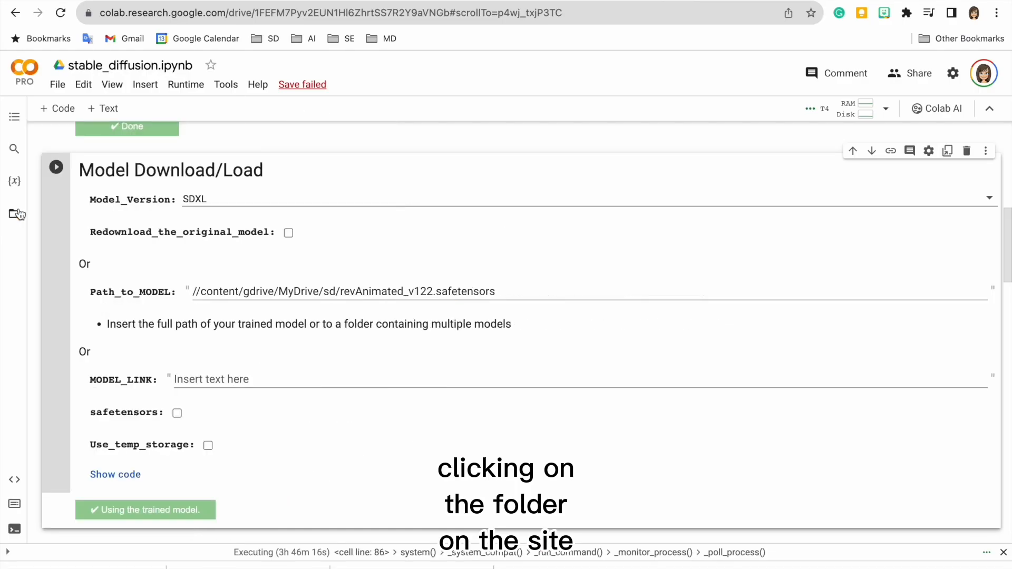
# Step: Copy the path of revAnimated_v122.safetensors from the mounted Drive's sd folder into the Path_to_MODEL field, replacing its content
pyautogui.click(16, 214)
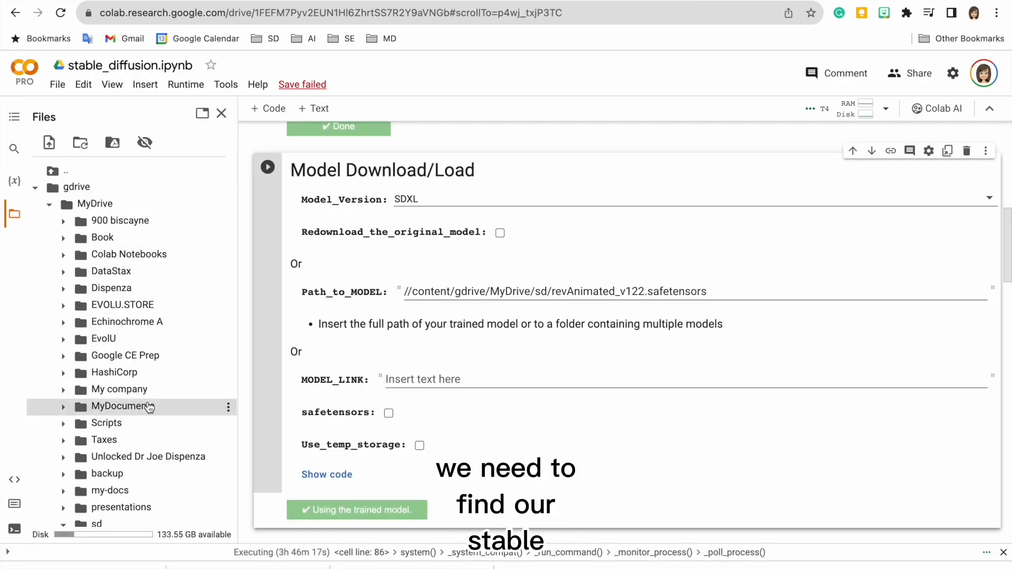
pyautogui.scroll(-2, 149, 408)
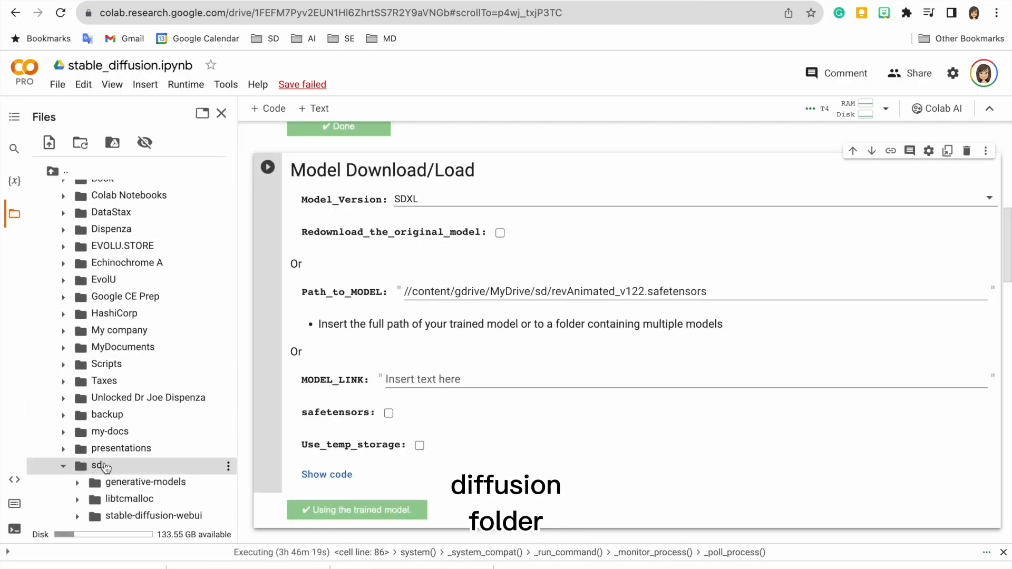
pyautogui.scroll(-5, 121, 485)
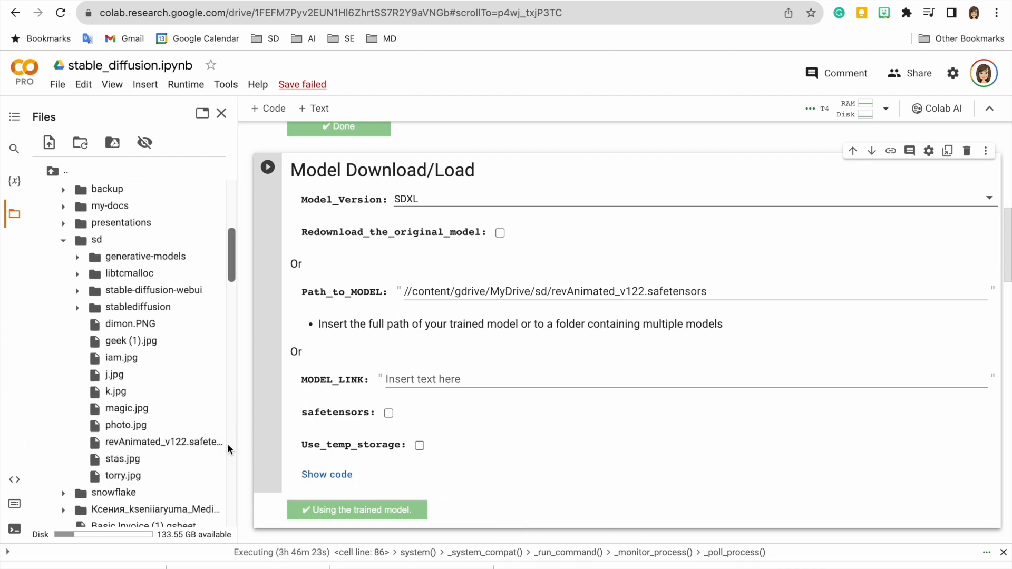
pyautogui.scroll(-7, 226, 444)
pyautogui.scroll(6, 208, 373)
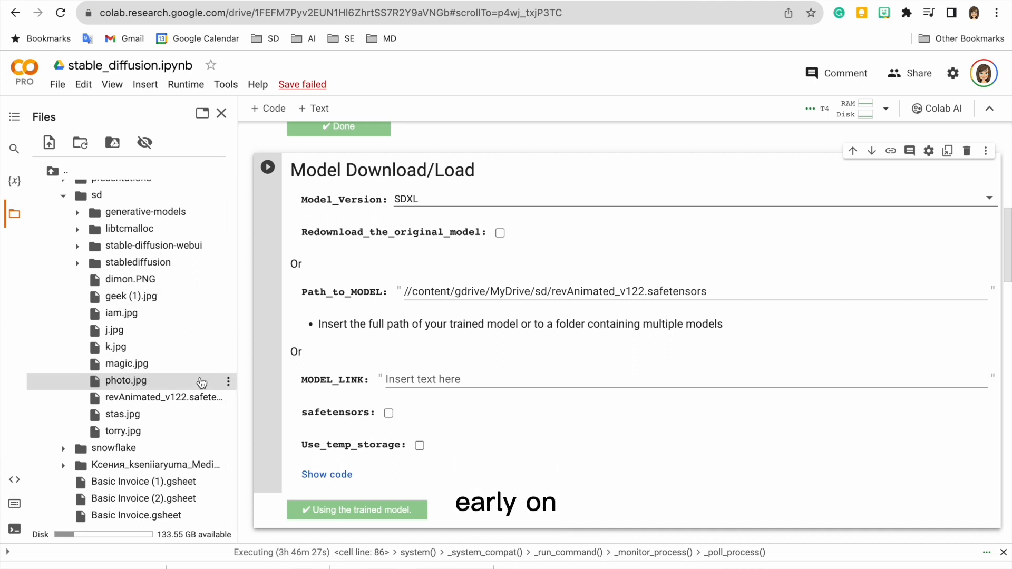
pyautogui.click(227, 397)
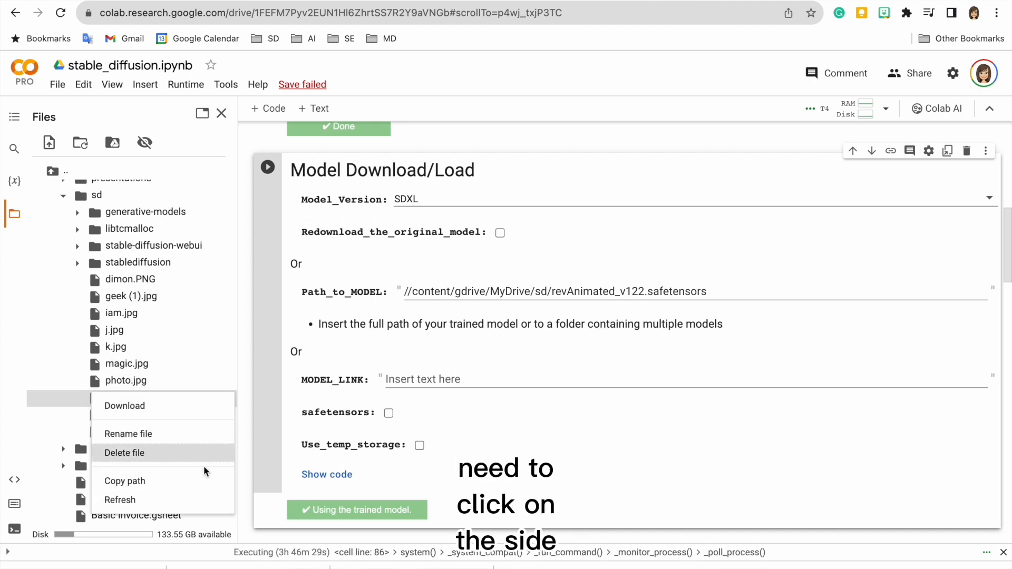
pyautogui.click(200, 481)
pyautogui.tripleClick(519, 287)
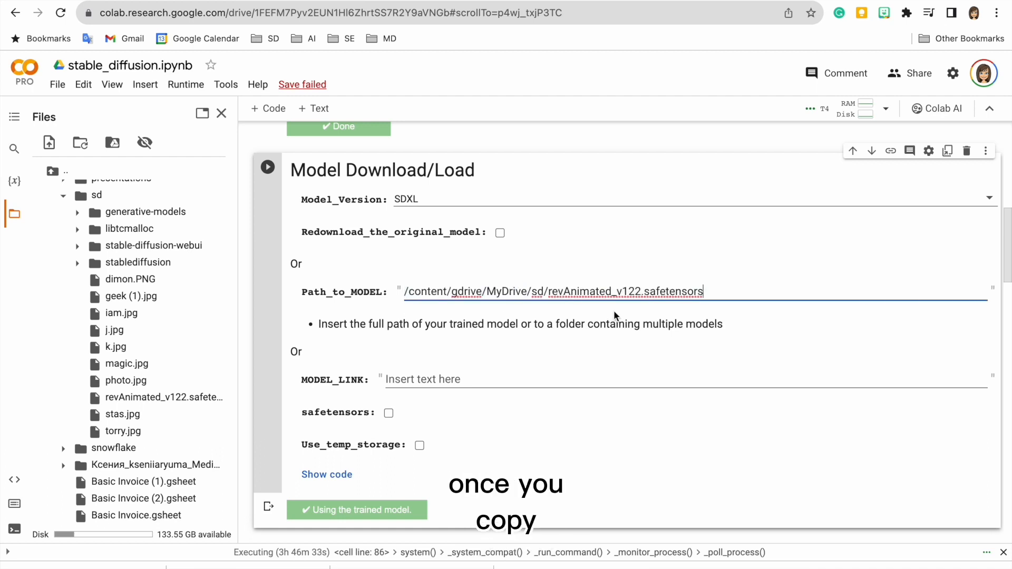
# Step: Open the public Gradio URL from the Start Stable-Diffusion output and check the sampler options in Deforum's run settings
pyautogui.scroll(-1, 556, 543)
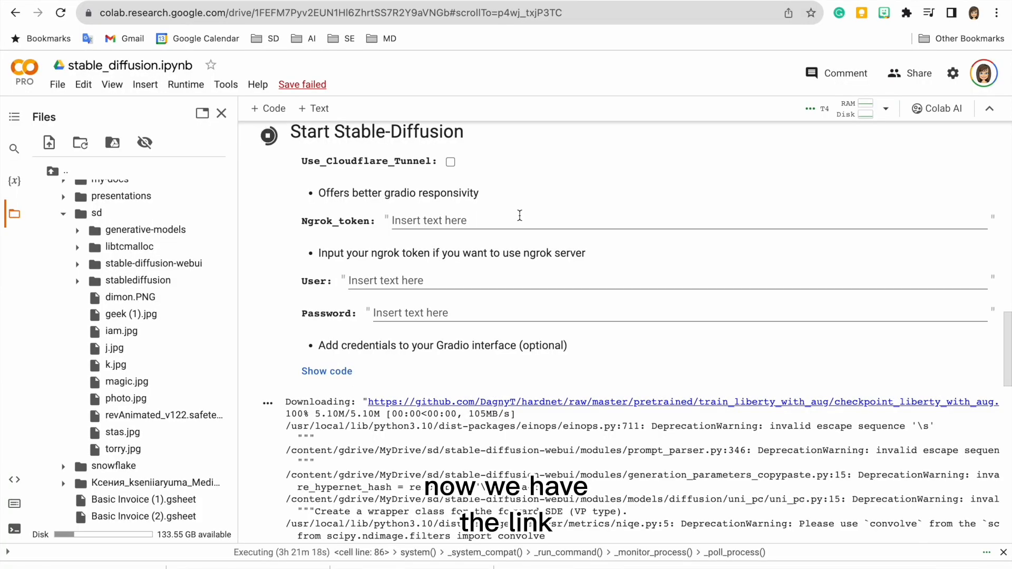
pyautogui.scroll(-10, 381, 329)
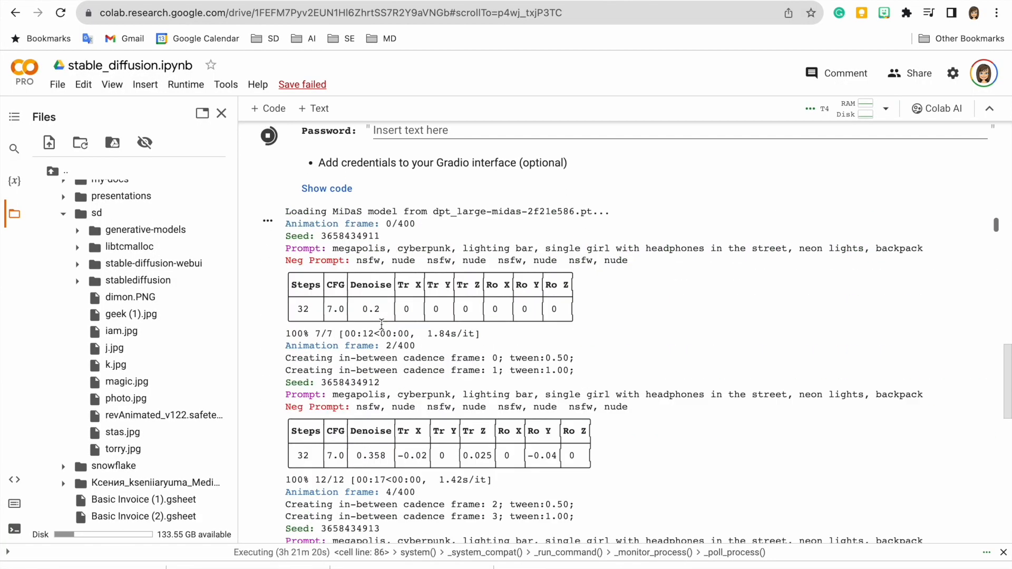
pyautogui.scroll(10, 381, 323)
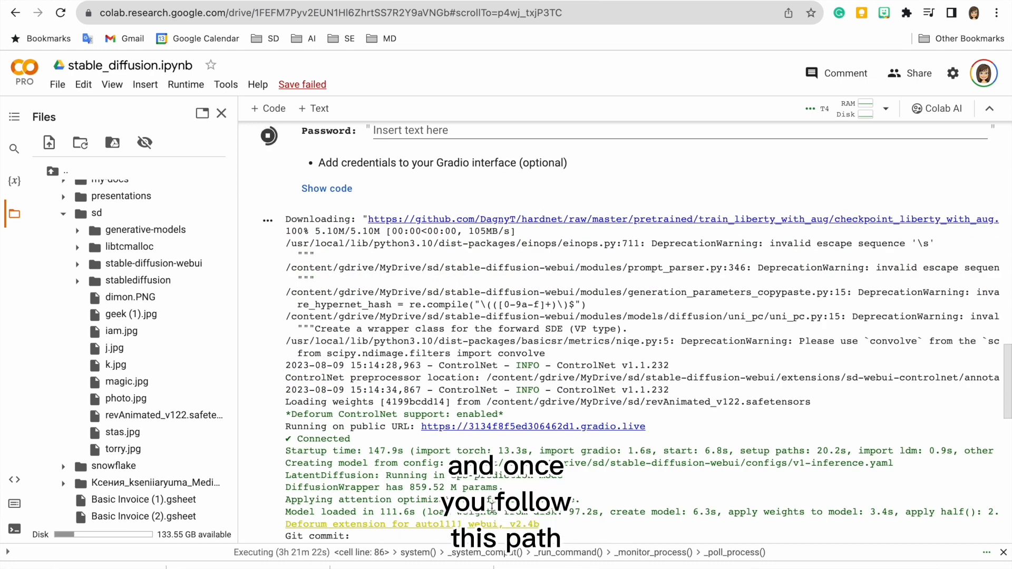
pyautogui.moveTo(411, 430); pyautogui.dragTo(691, 435)
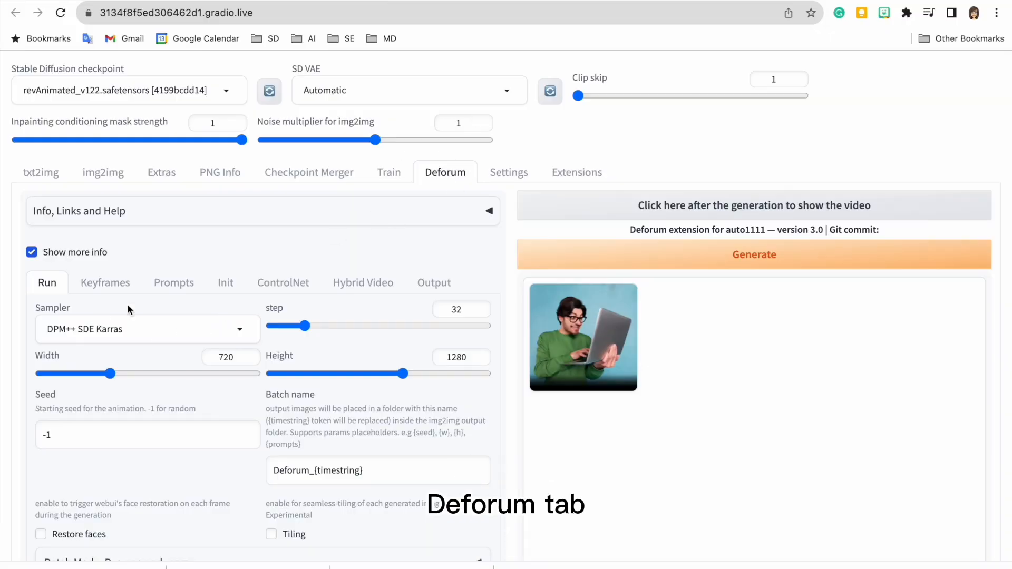
pyautogui.click(213, 333)
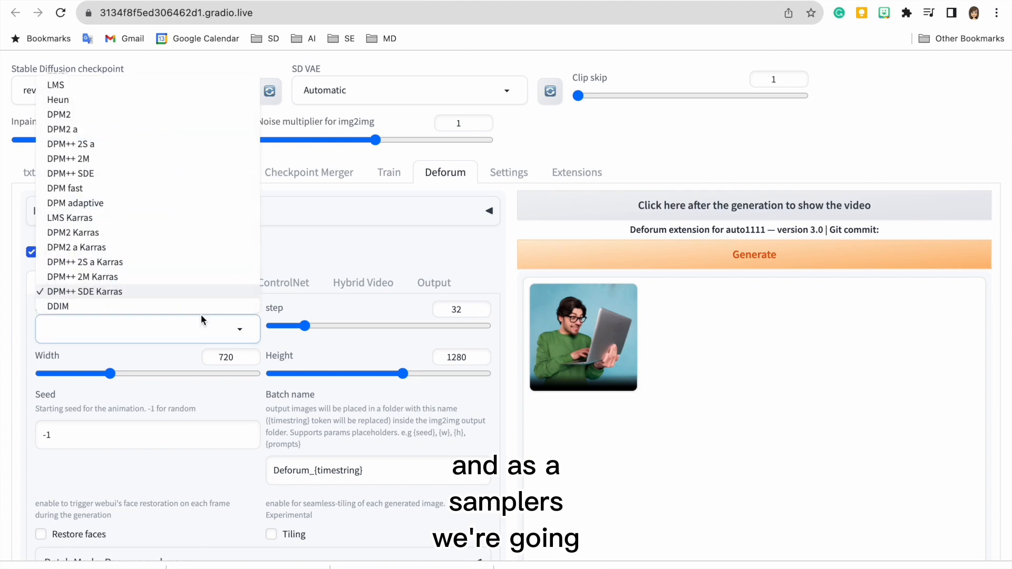
pyautogui.click(202, 357)
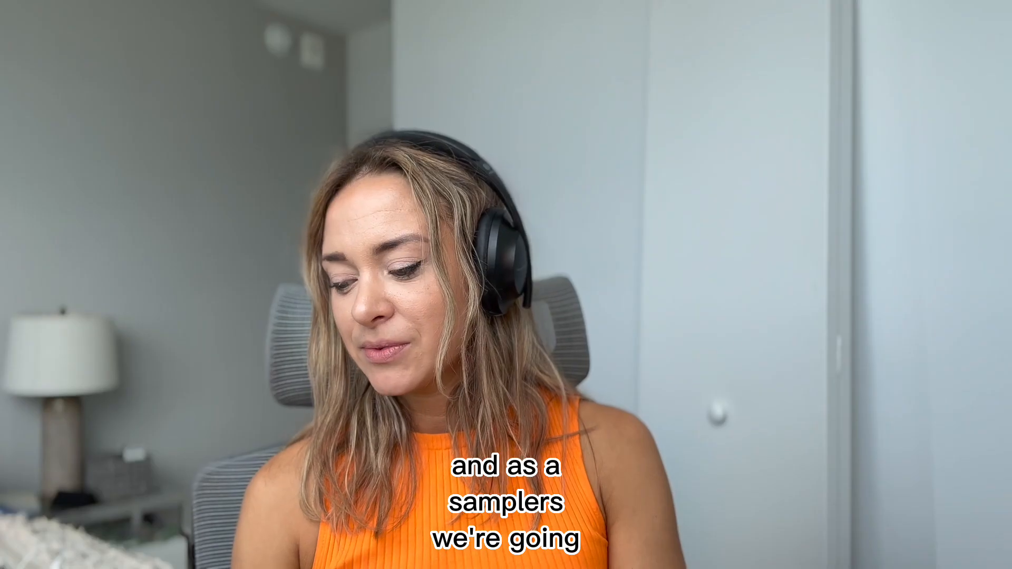
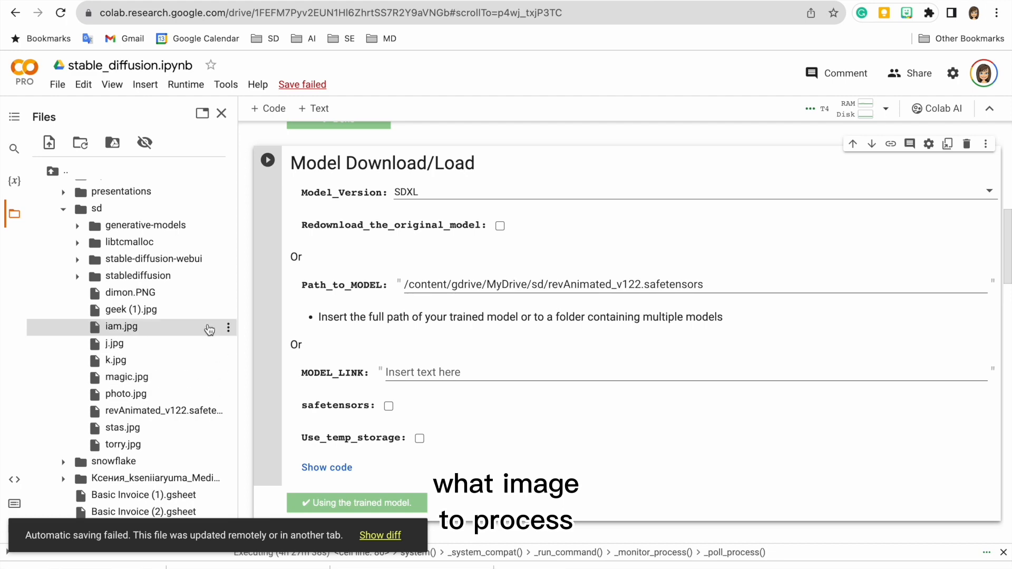
# Step: Copy the path of geek (1).jpg from the sd folder and set it as the image to process in the Deforum web UI
pyautogui.click(227, 311)
pyautogui.click(201, 394)
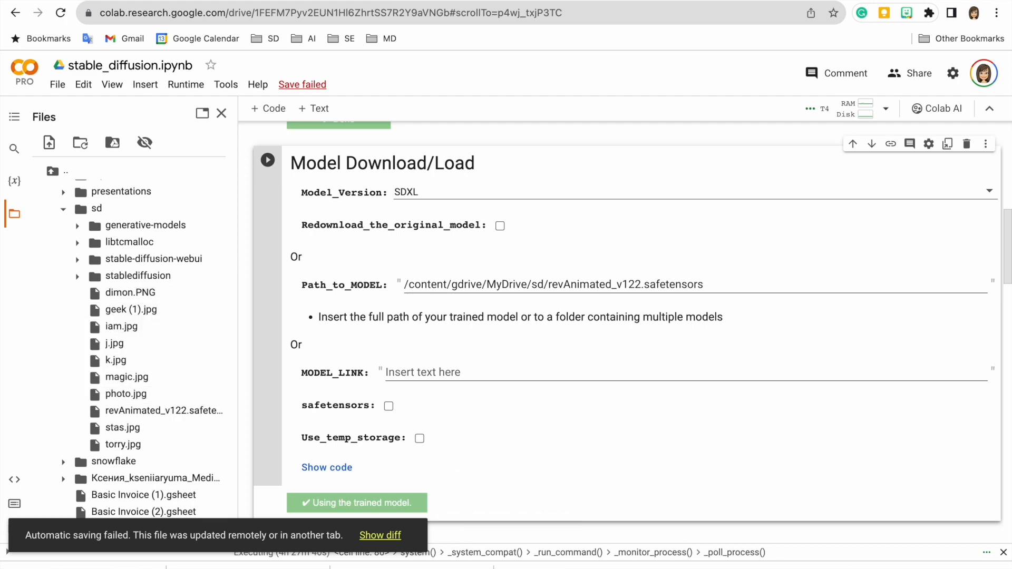
pyautogui.moveTo(266, 3)
pyautogui.click(266, 22)
pyautogui.tripleClick(319, 314)
pyautogui.click(321, 313)
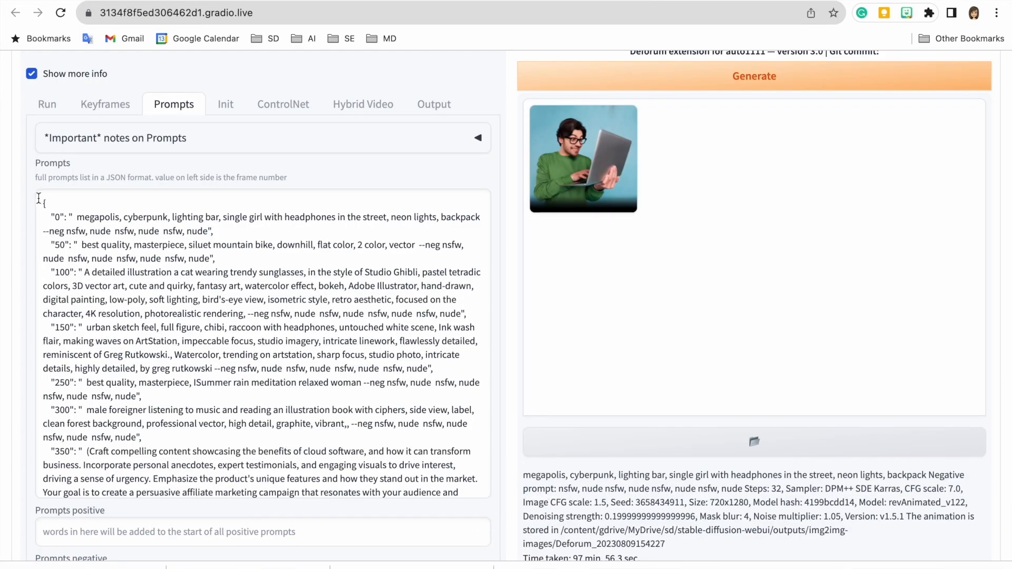
# Step: Examine the Deforum prompts JSON, highlighting the whole list and then the frame numbers 50 and 100
pyautogui.moveTo(39, 198); pyautogui.dragTo(208, 525)
pyautogui.moveTo(206, 336)
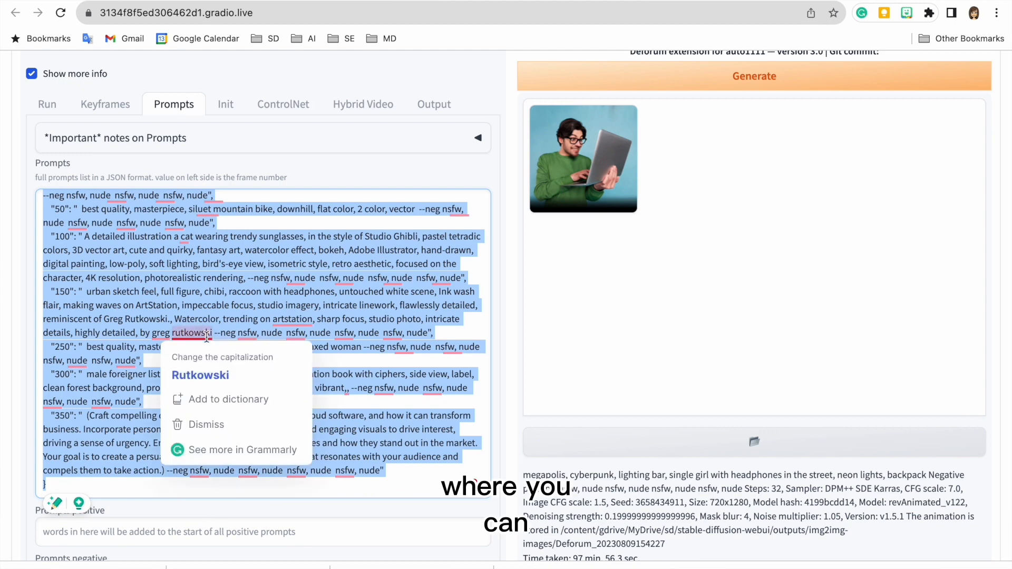
pyautogui.click(180, 309)
pyautogui.scroll(1, 176, 303)
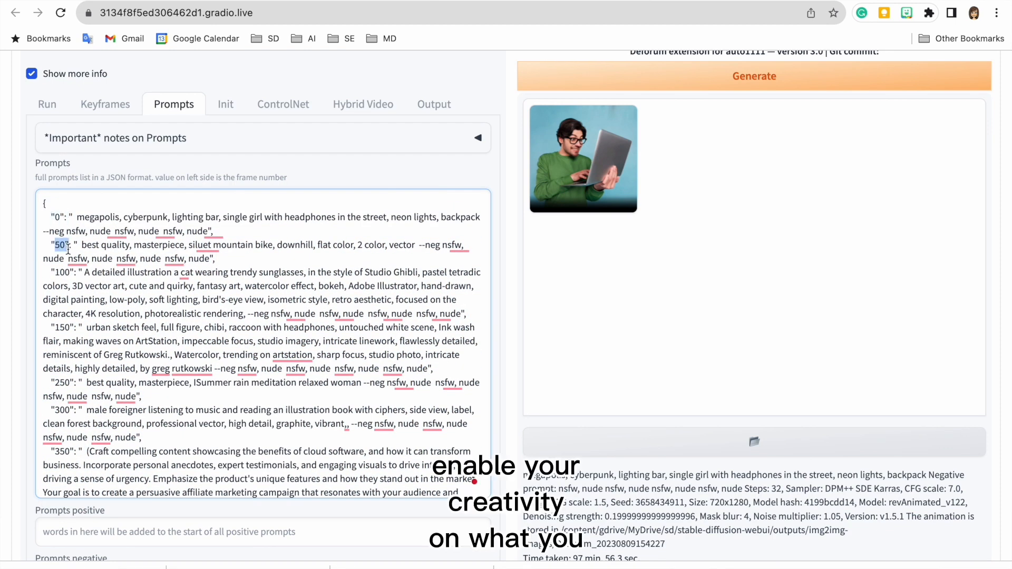
pyautogui.moveTo(49, 273); pyautogui.dragTo(73, 274)
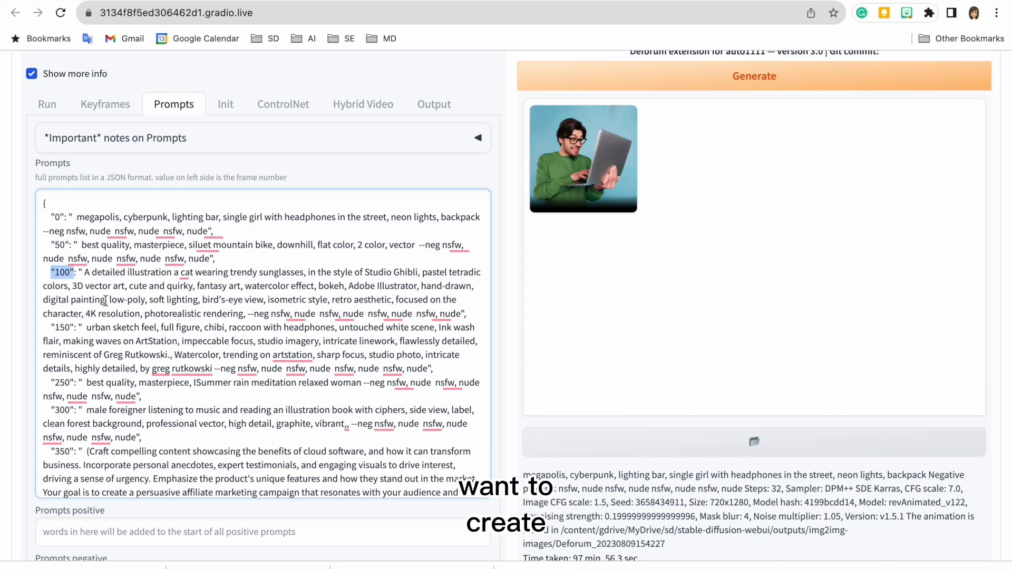
# Step: Examine the frame 100 entry in the Deforum prompts list, highlighting its frame number and the full cat illustration prompt
pyautogui.moveTo(85, 272); pyautogui.dragTo(464, 314)
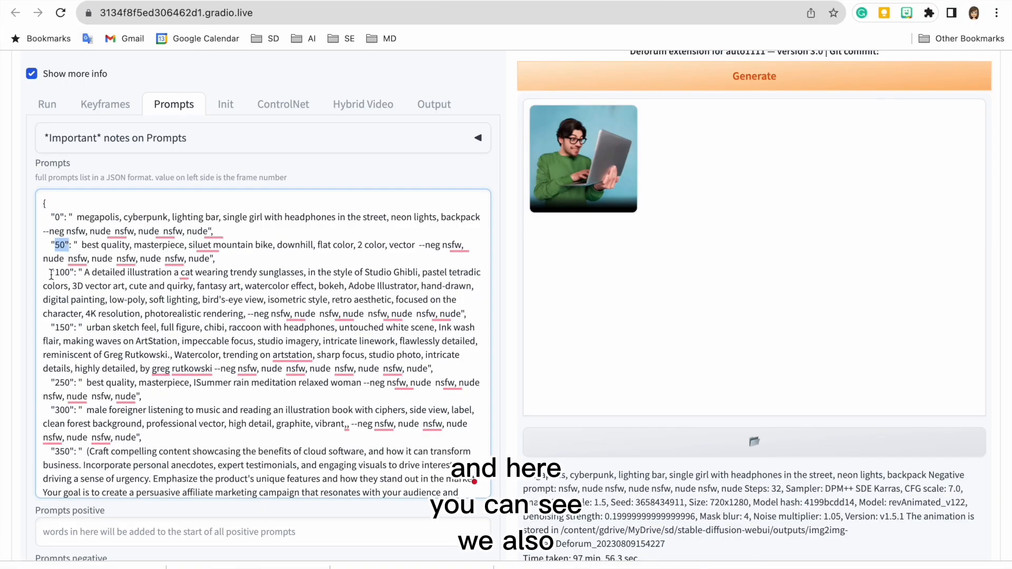
pyautogui.moveTo(51, 275); pyautogui.dragTo(74, 274)
pyautogui.click(106, 300)
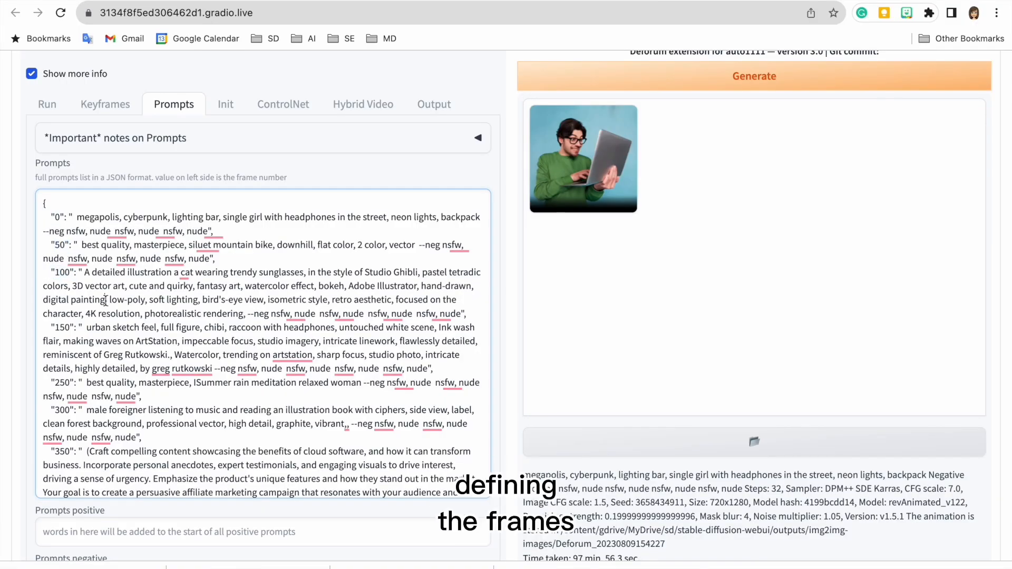
pyautogui.moveTo(51, 272); pyautogui.dragTo(466, 314)
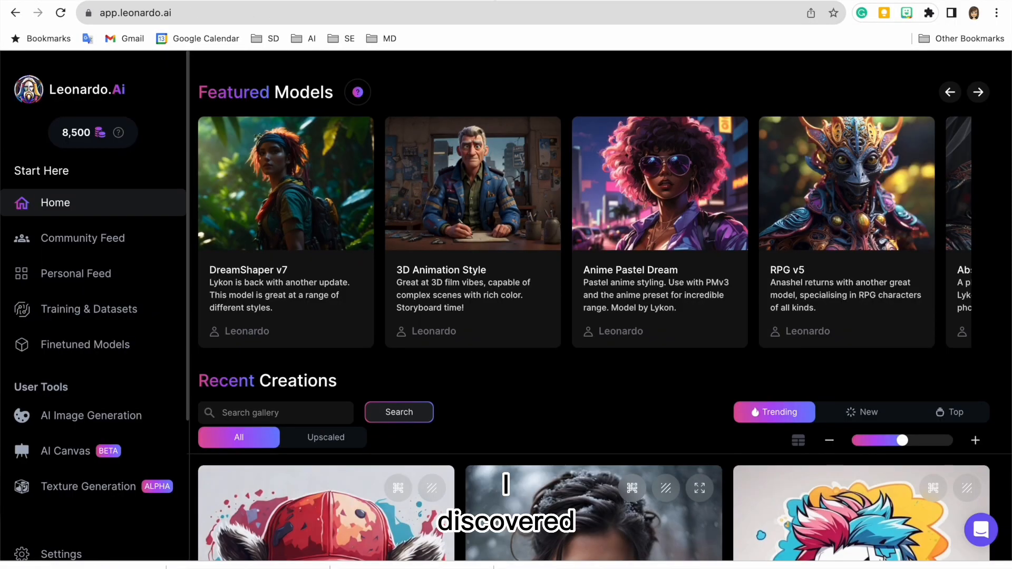
# Step: In Leonardo.Ai, open the raccoon STICKER image from the recent creations and highlight its full prompt text for review
pyautogui.scroll(-5, 434, 345)
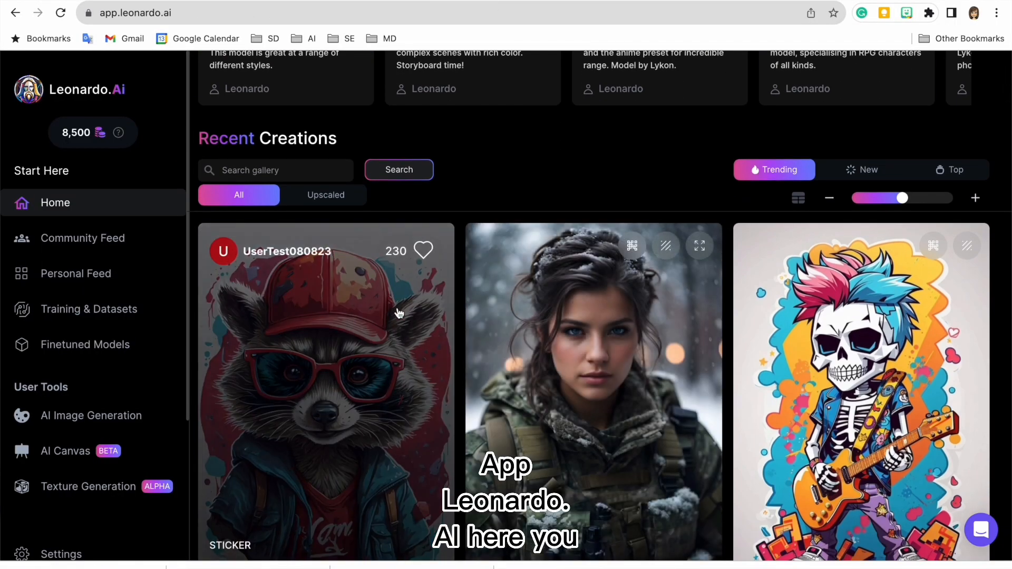
pyautogui.click(368, 460)
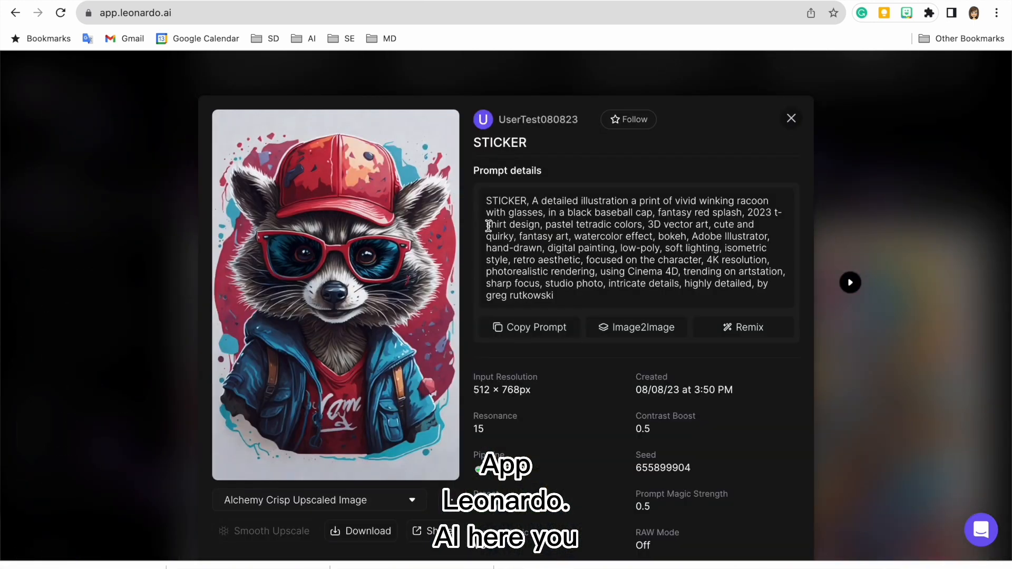
pyautogui.moveTo(486, 206); pyautogui.dragTo(604, 327)
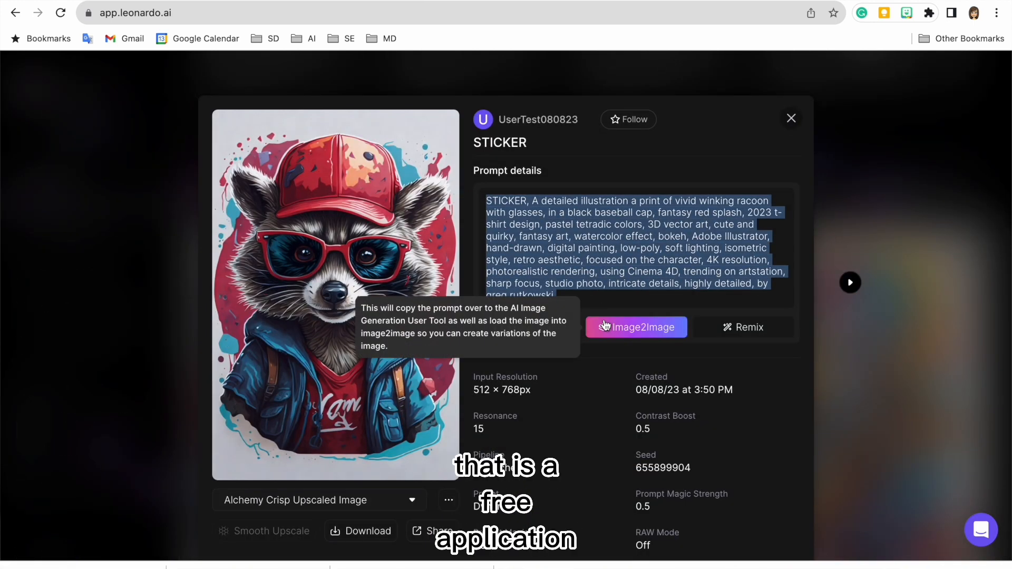
pyautogui.click(624, 294)
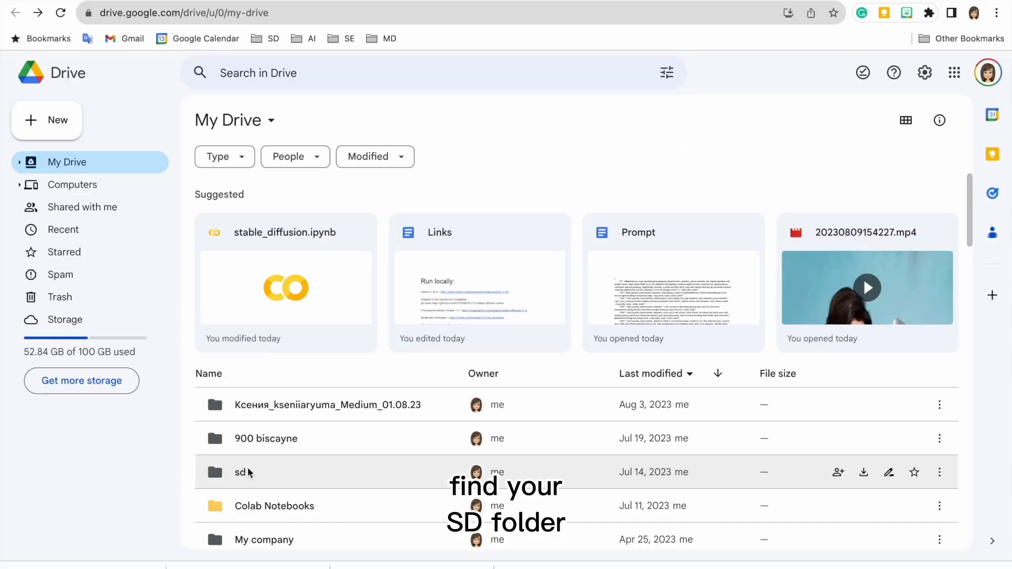
pyautogui.doubleClick(238, 469)
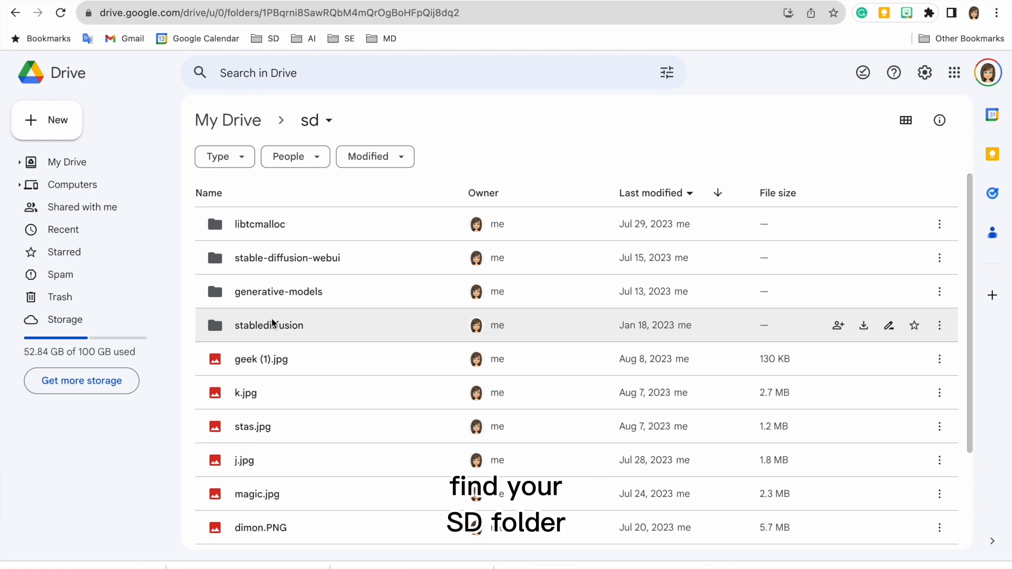
pyautogui.doubleClick(271, 257)
pyautogui.doubleClick(270, 232)
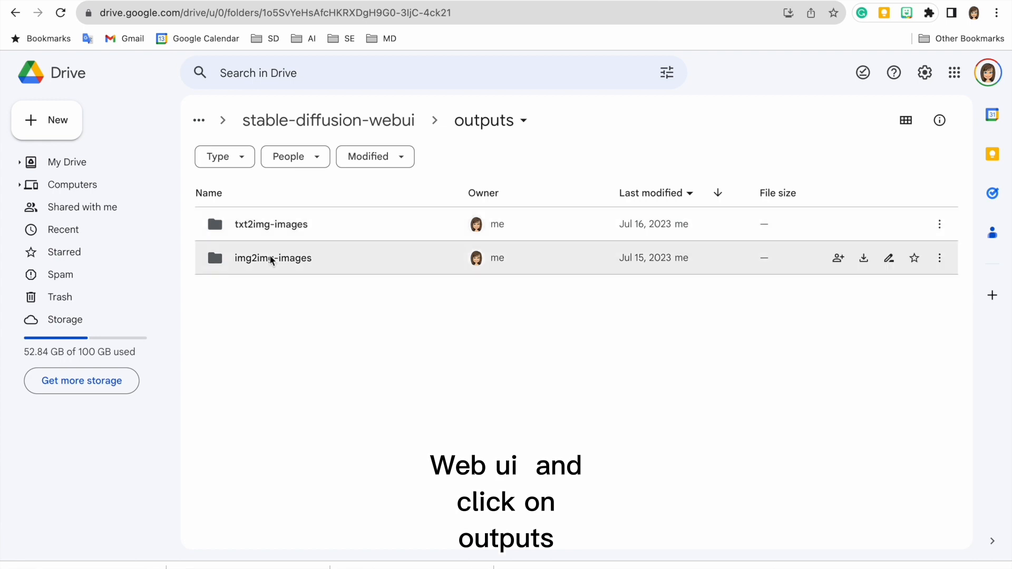
pyautogui.click(273, 258)
pyautogui.doubleClick(272, 259)
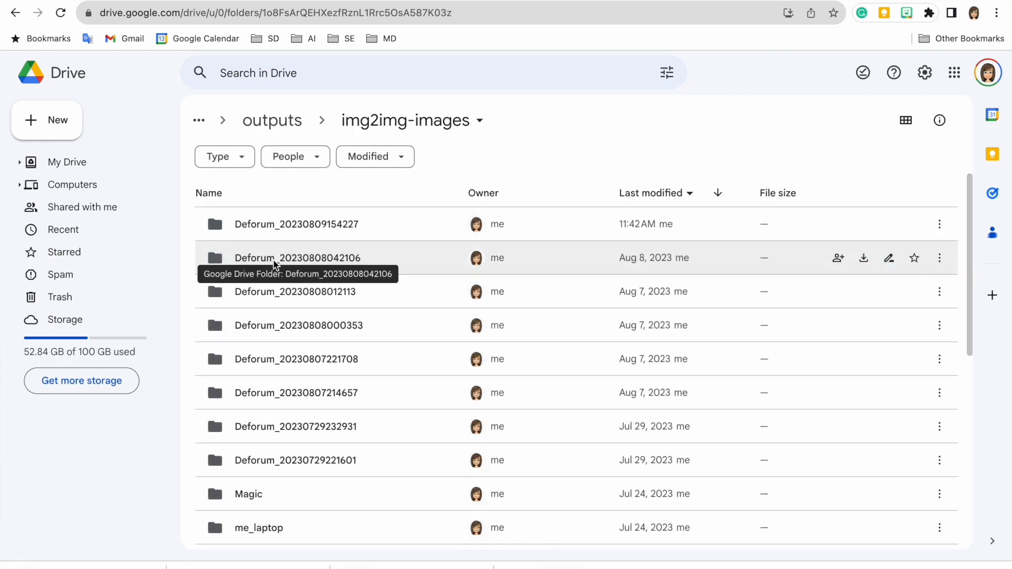
pyautogui.doubleClick(262, 222)
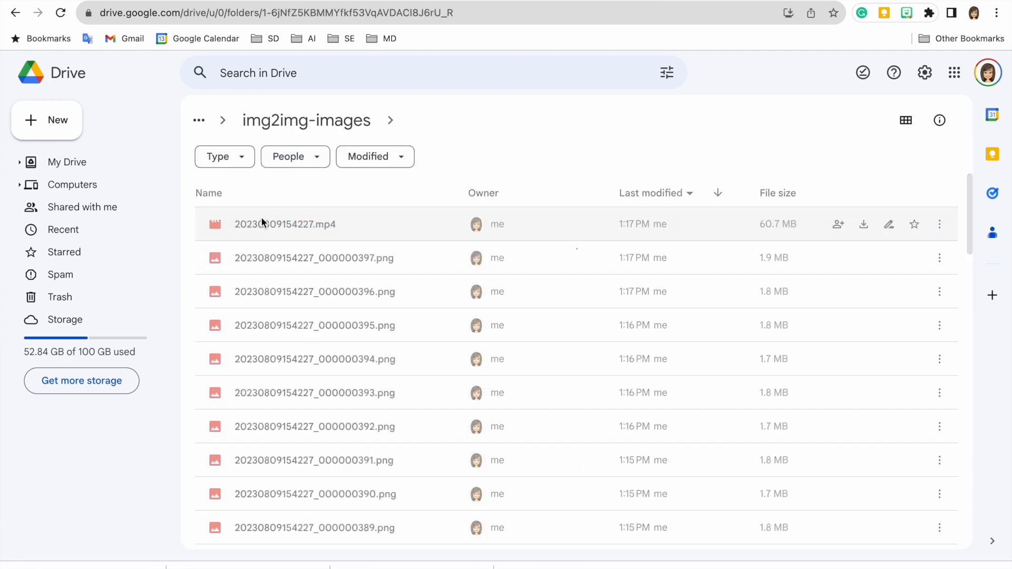